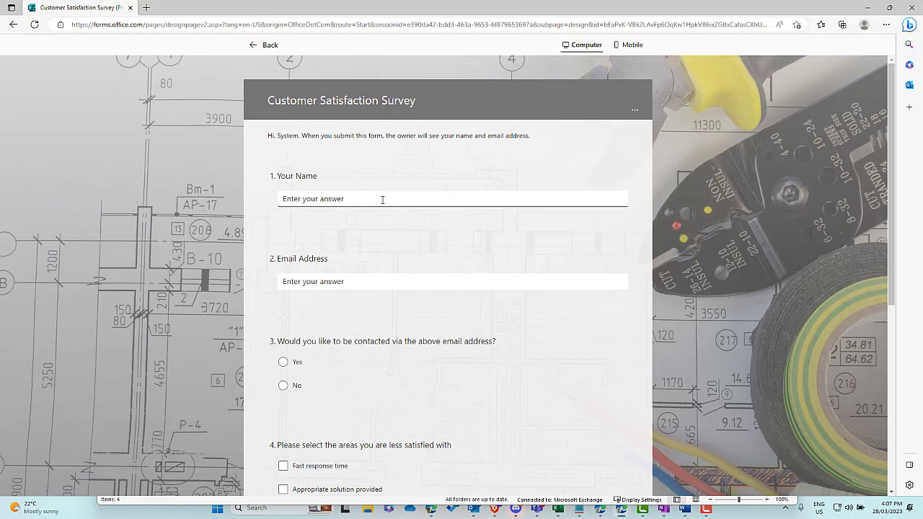
Step: Enter the respondent's full name and e-mail address, and answer Yes to being contacted
key("Tab")
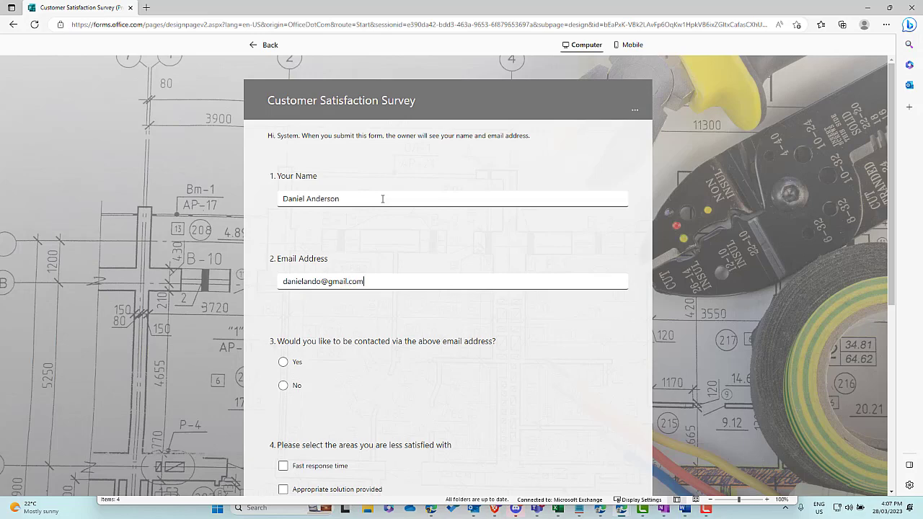
key("Tab")
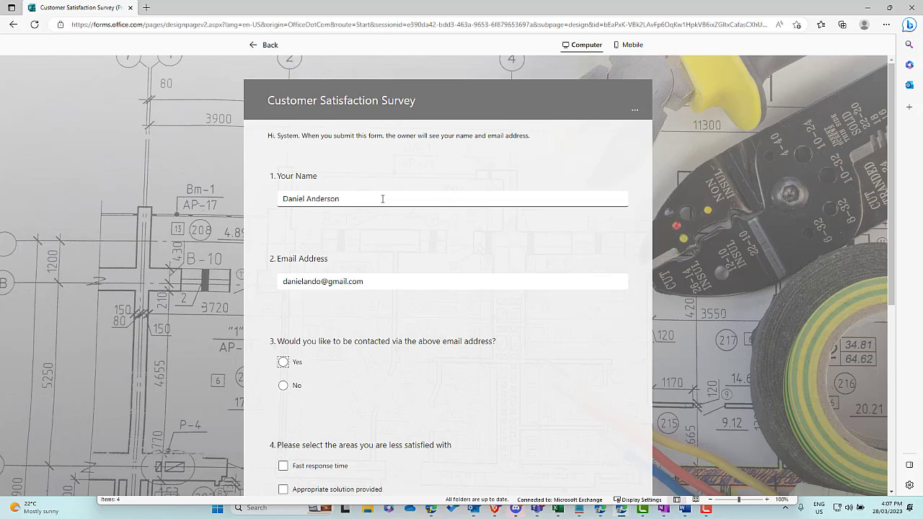
left_click(284, 362)
Step: Tick Polite staff and Appropriate solution provided, paste the improvement feedback, and submit
scroll(303, 365, "down", 4)
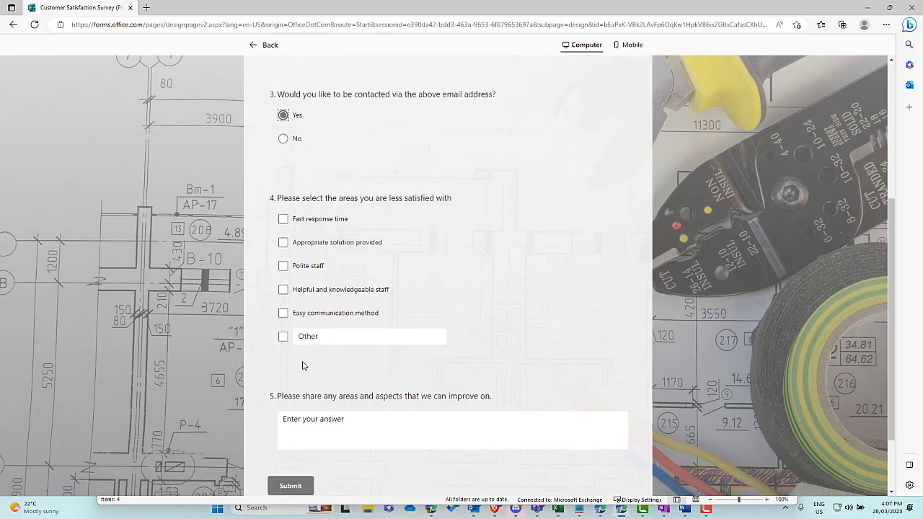
left_click(310, 249)
left_click(313, 226)
scroll(336, 269, "down", 1)
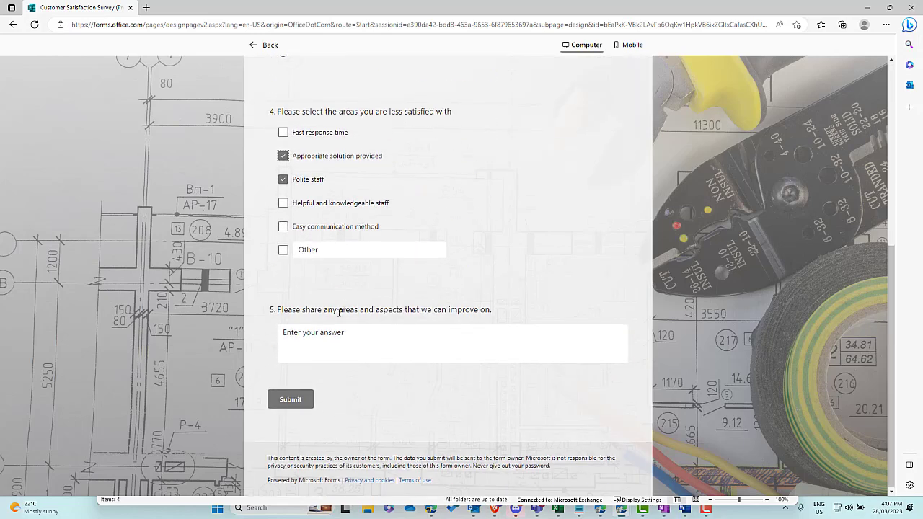
left_click(338, 333)
key("ctrl+v")
scroll(281, 328, "down", 2)
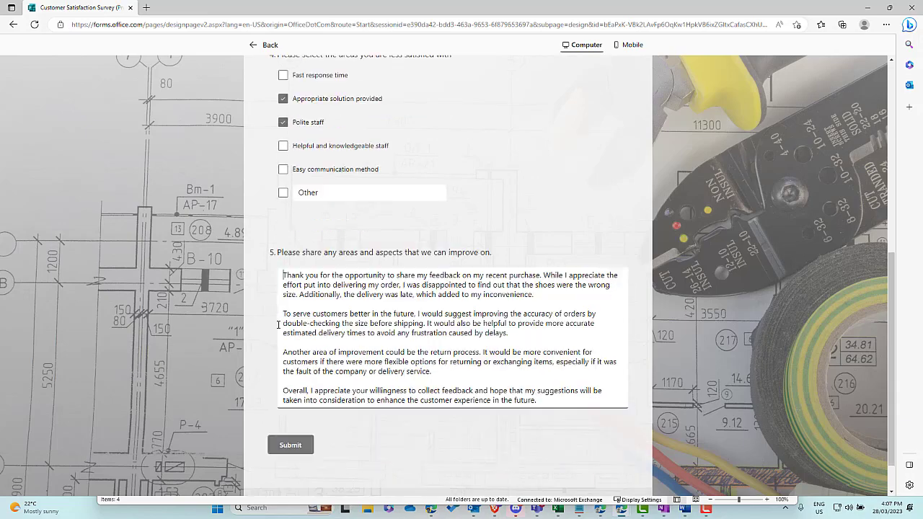
left_click(296, 399)
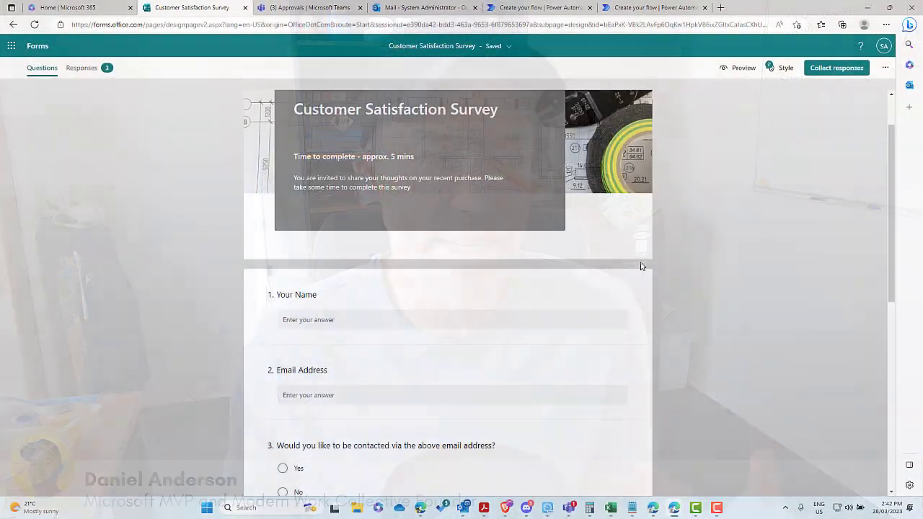
Step: Scroll through the Customer Satisfaction Survey questions, then switch to the 'Create your flow | Power Automate' tab
scroll(634, 273, "down", 5)
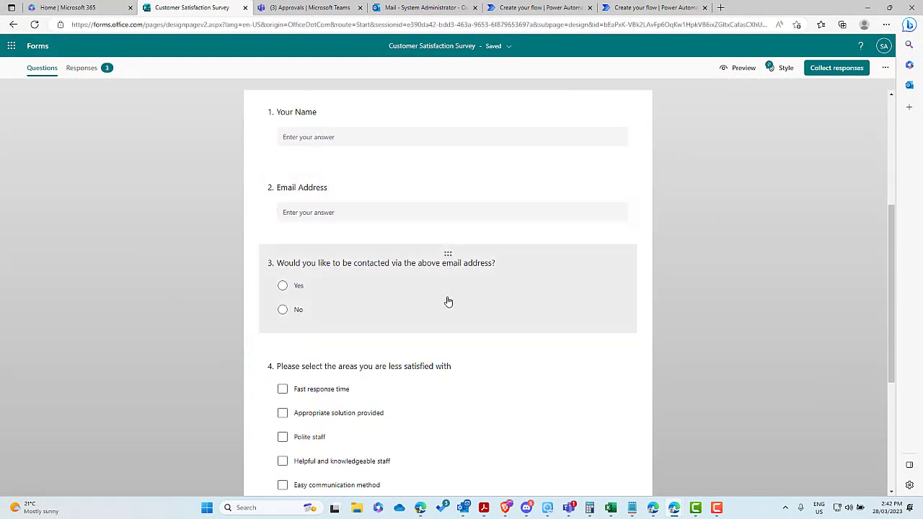
scroll(428, 315, "down", 3)
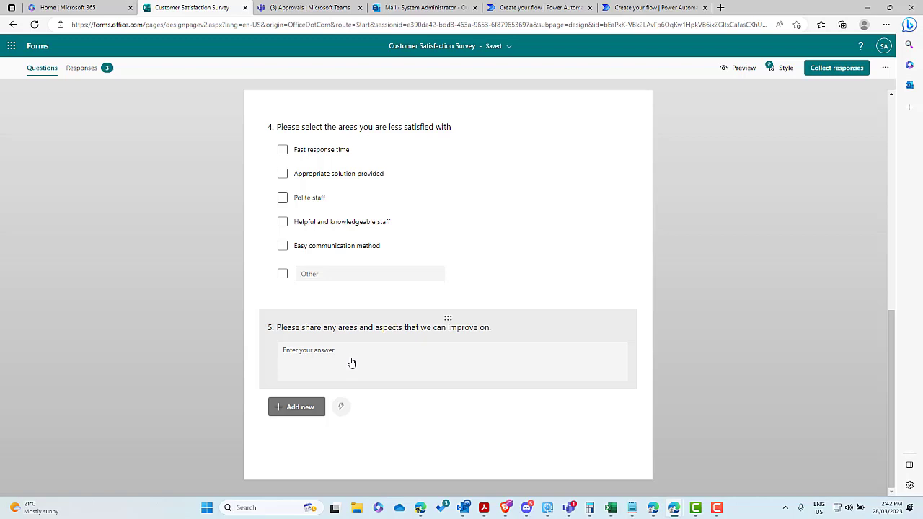
left_click(646, 9)
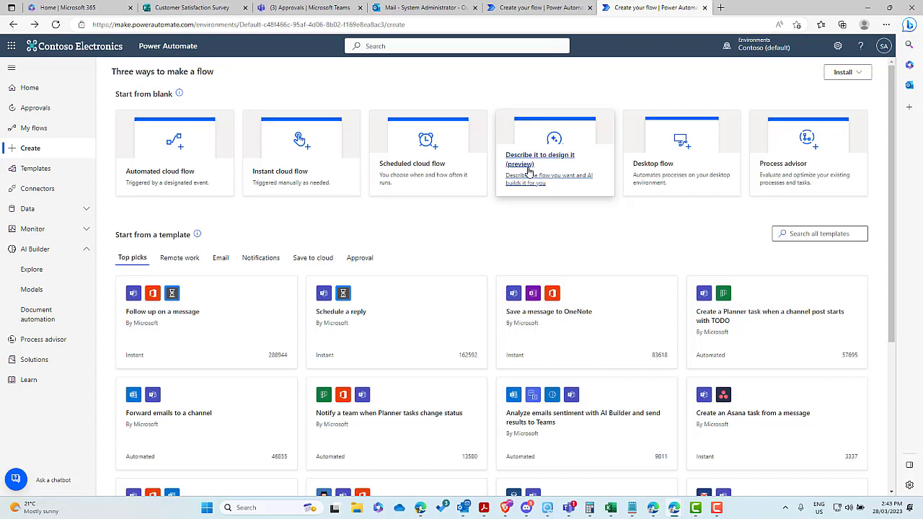
Step: Describe the flow as 'when someone submits a microsoft form' and create the Forms-to-email-and-Teams suggestion
left_click(529, 171)
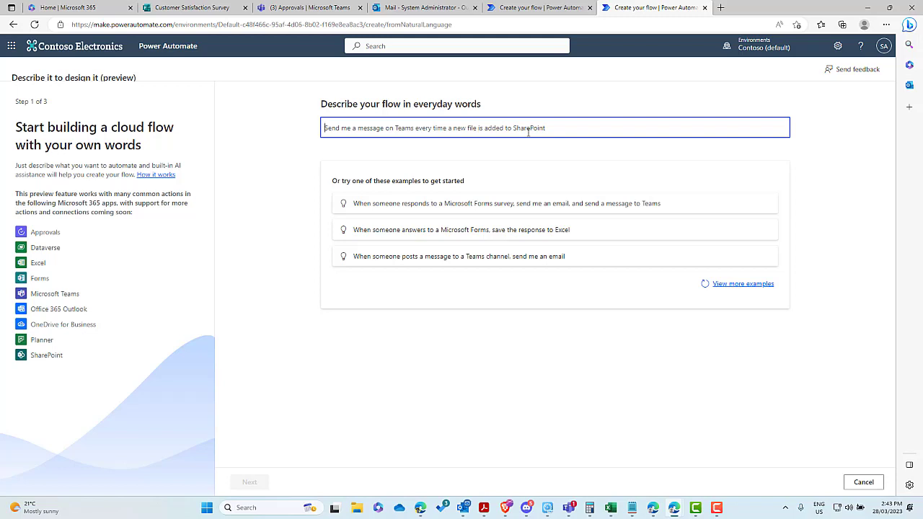
type("when someone")
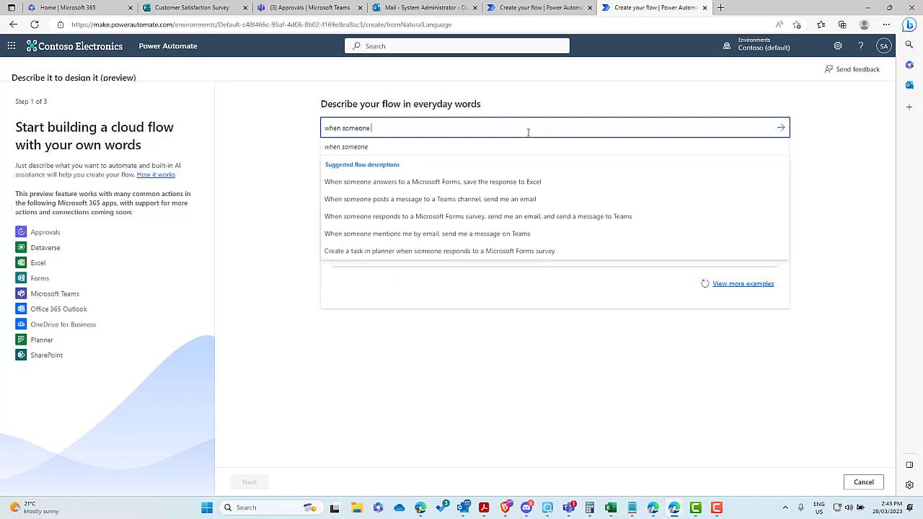
type(" submits a m")
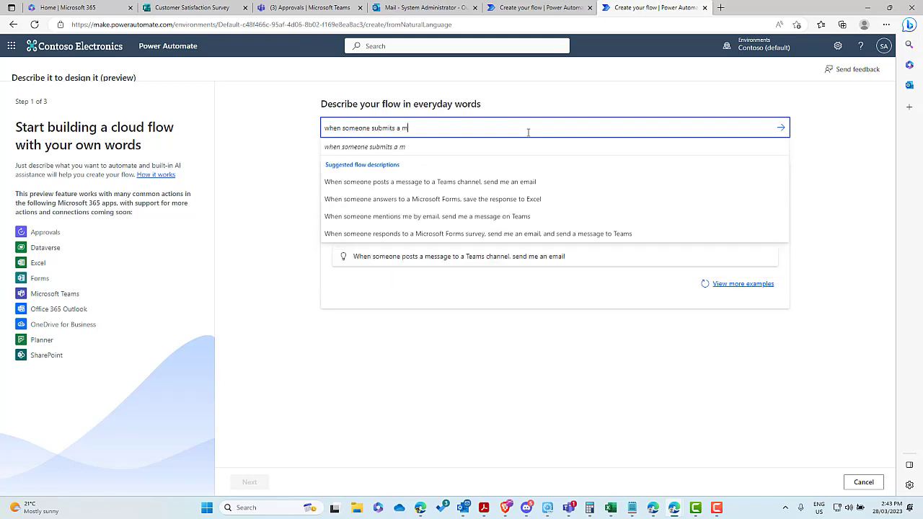
type("icrosoft form")
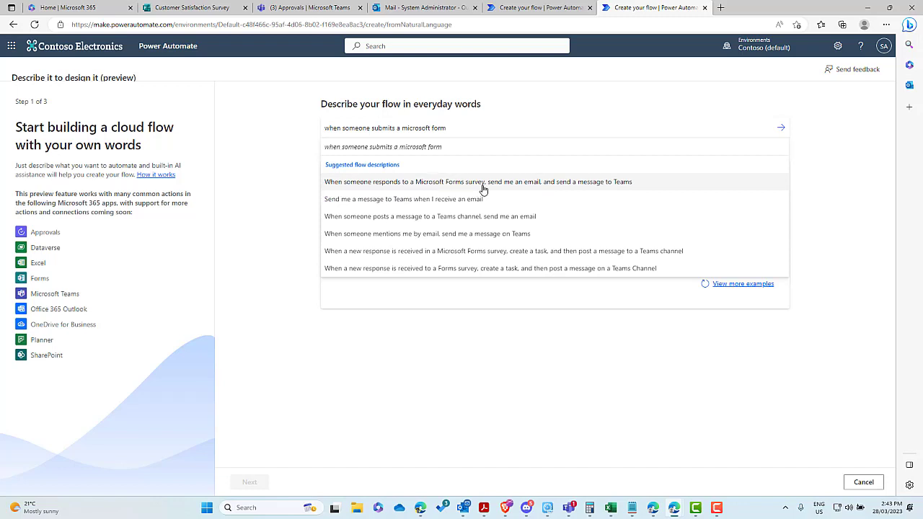
left_click(484, 189)
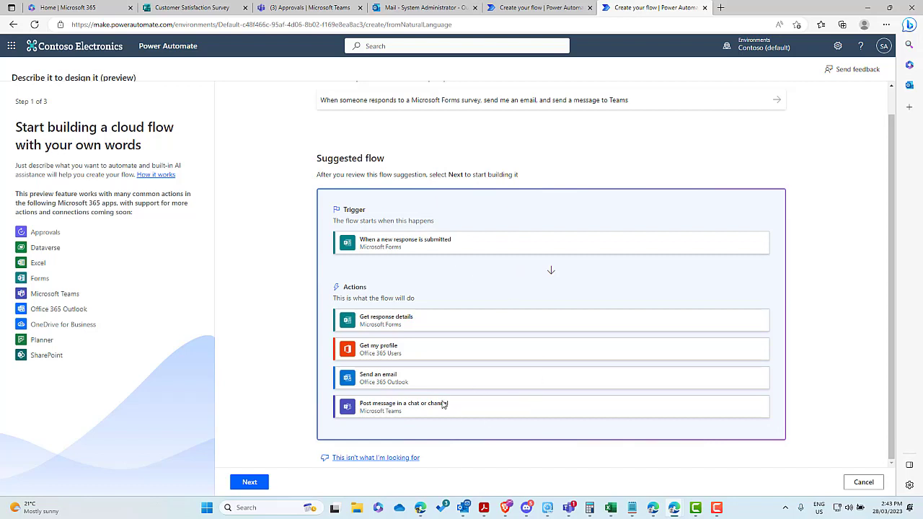
left_click(249, 482)
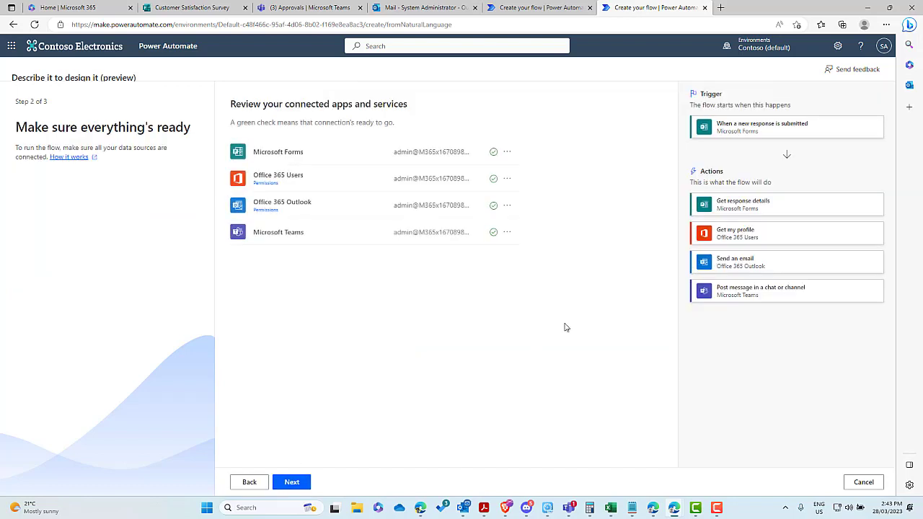
left_click(300, 488)
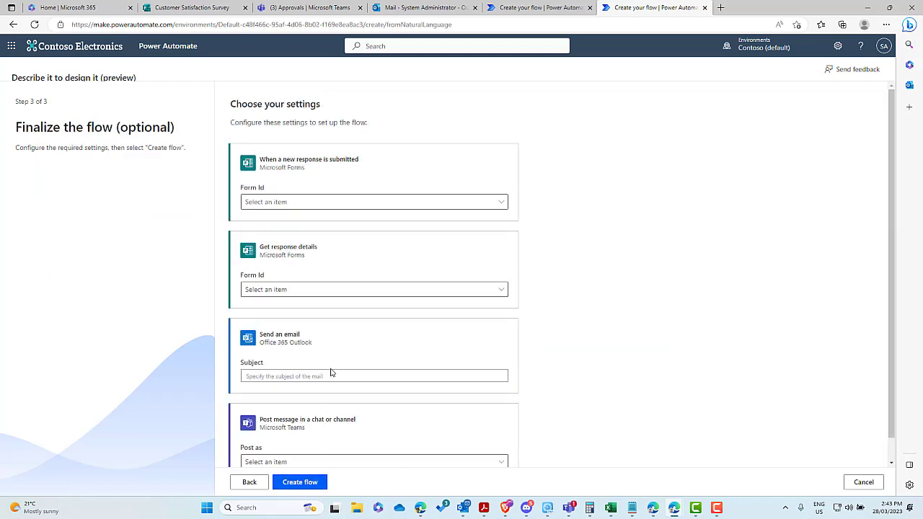
left_click(305, 487)
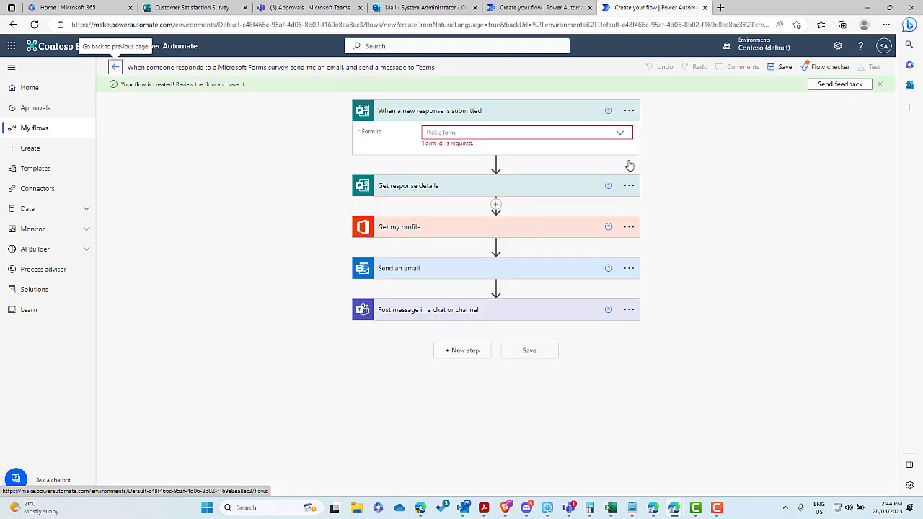
Step: Set Customer Satisfaction Survey as the form in the trigger and in Get response details
left_click(519, 133)
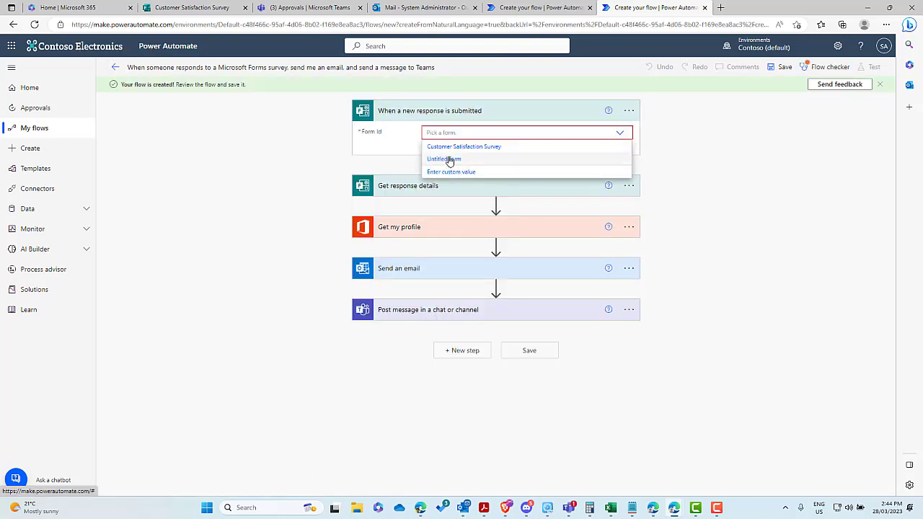
left_click(454, 147)
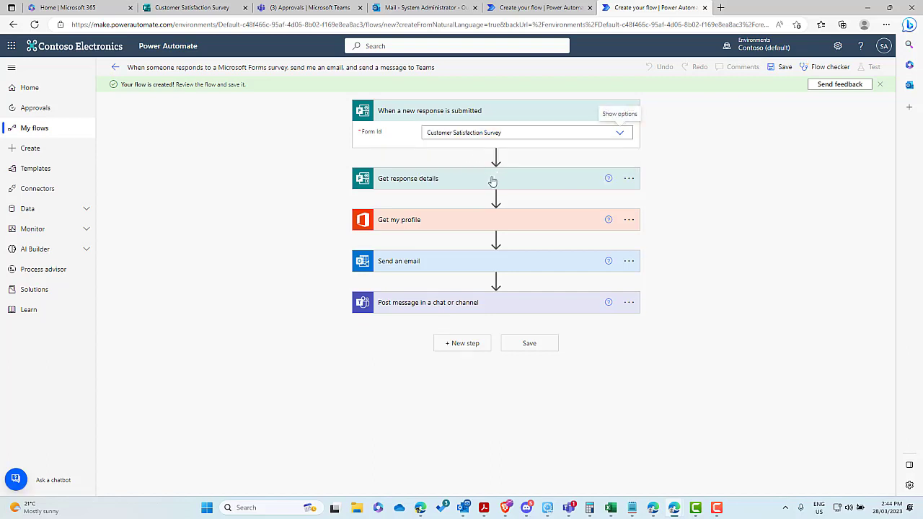
left_click(428, 182)
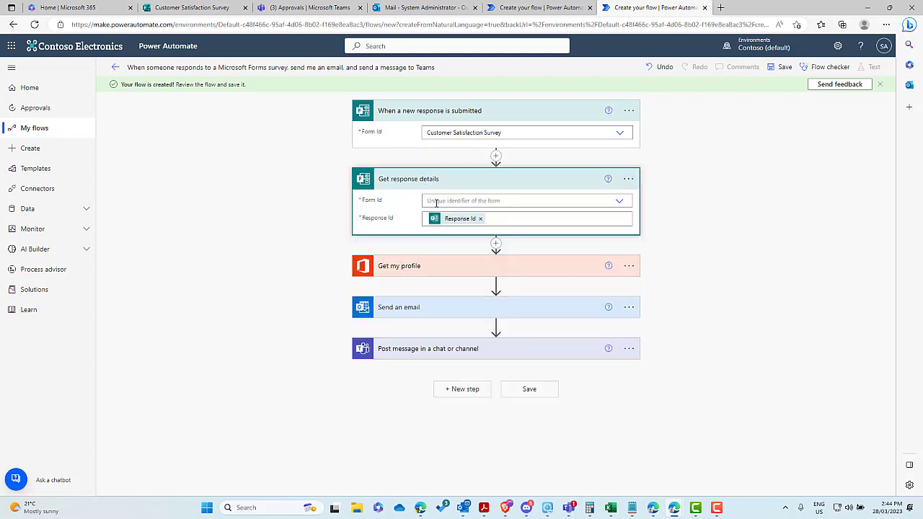
left_click(441, 201)
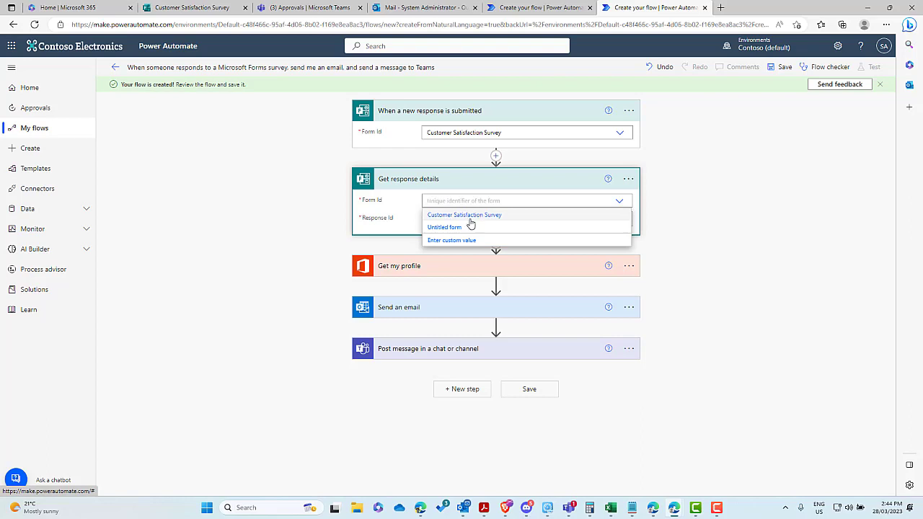
left_click(468, 215)
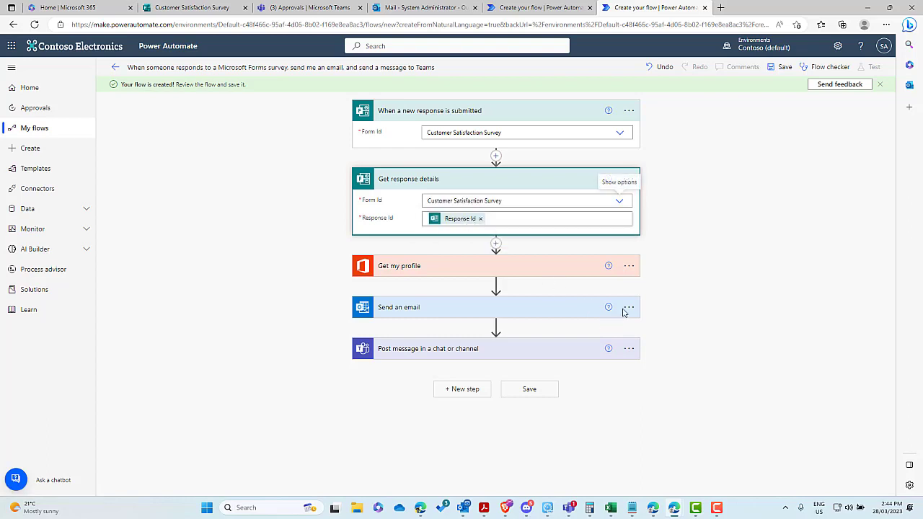
Step: Delete the Get my profile, Send an email and Teams message steps
left_click(629, 266)
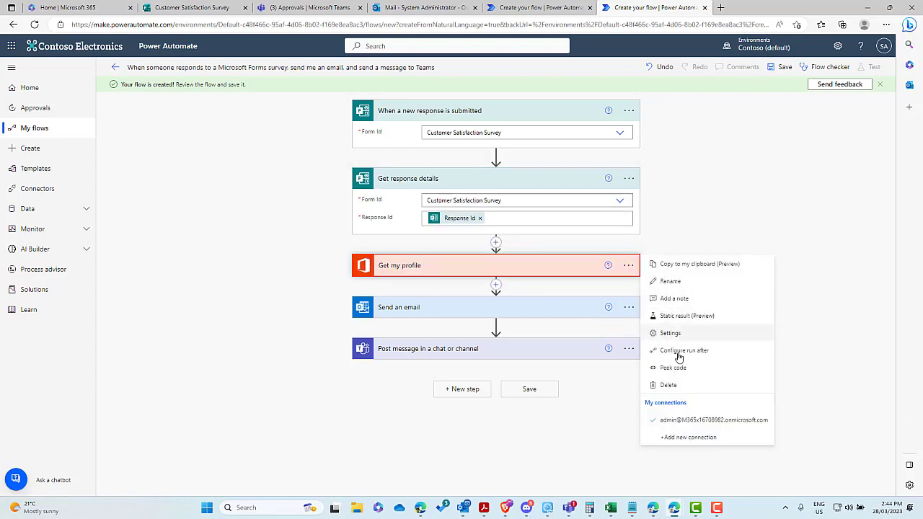
left_click(679, 384)
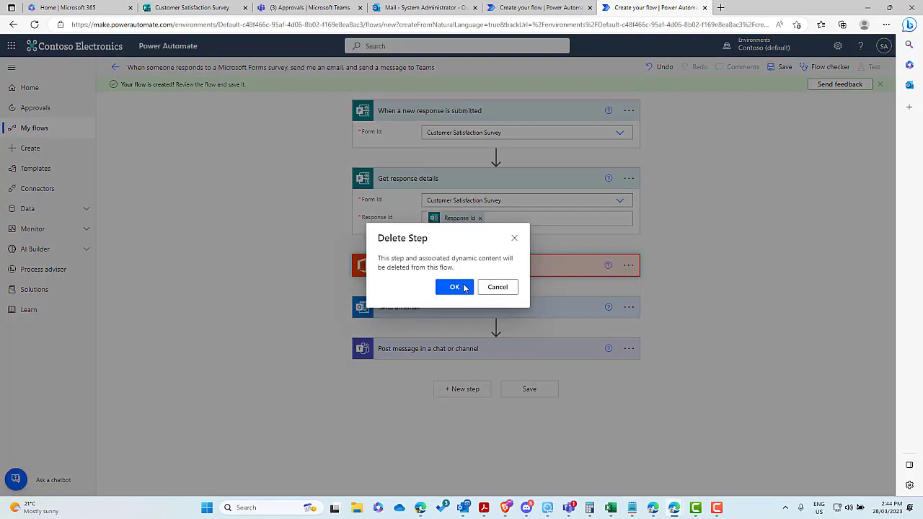
key("Return")
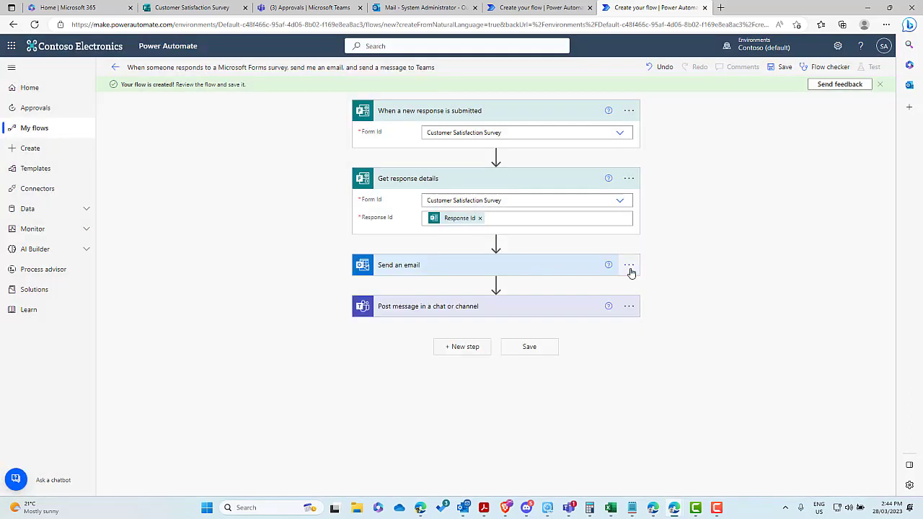
left_click(629, 266)
left_click(669, 384)
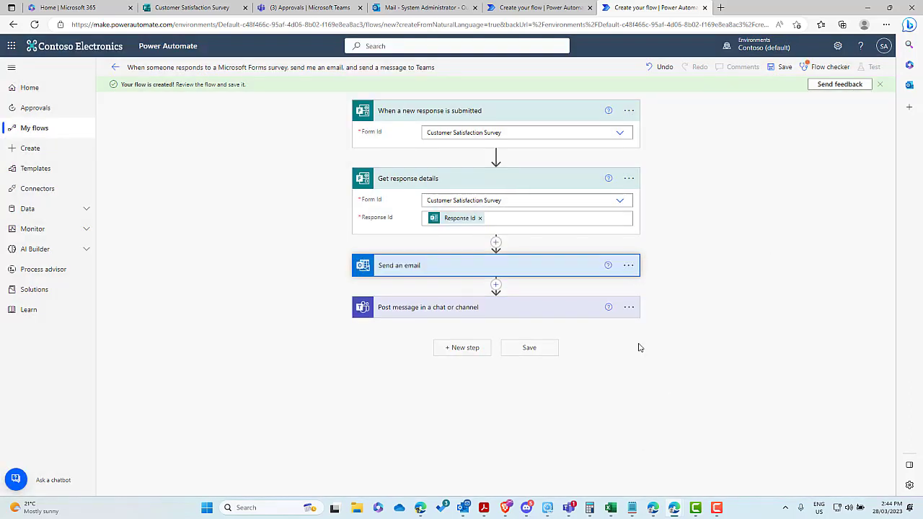
left_click(470, 286)
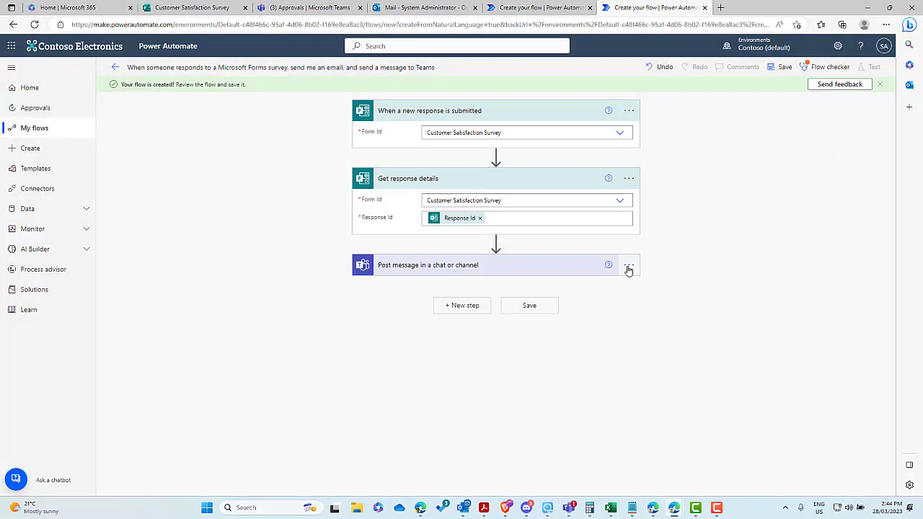
left_click(629, 266)
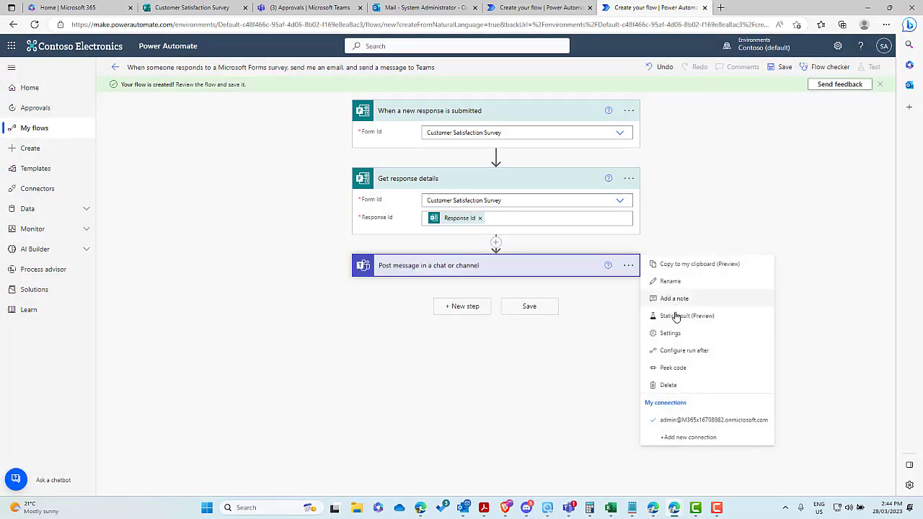
left_click(670, 385)
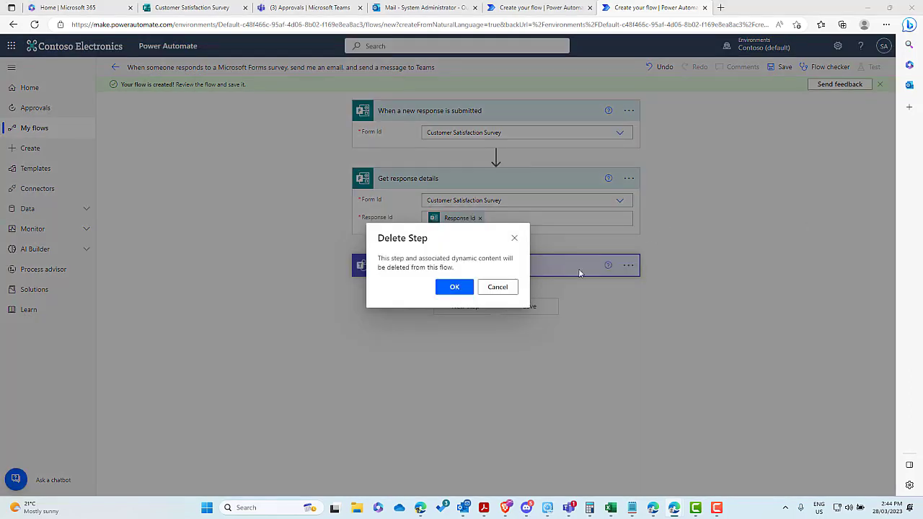
left_click(454, 286)
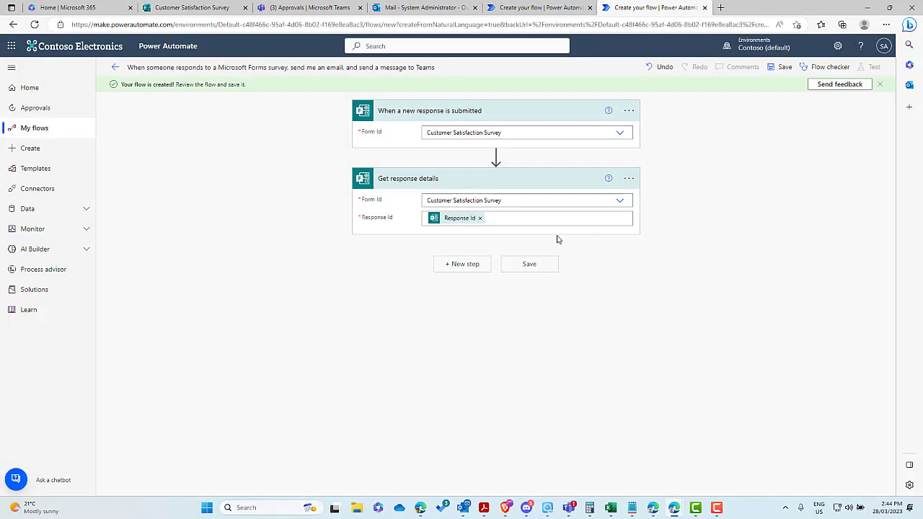
Step: Add AI Builder's Create text with GPT on Azure OpenAI Service after Get response details and show instruction templates
left_click(468, 265)
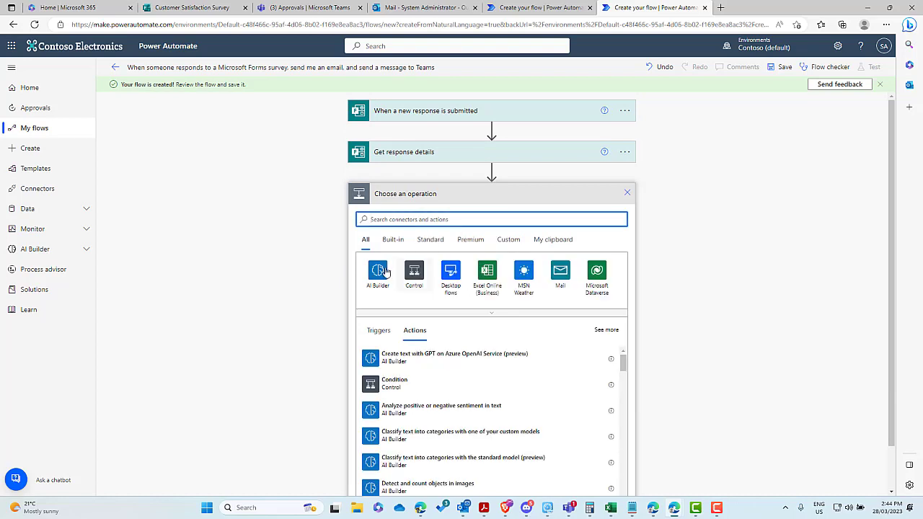
left_click(377, 274)
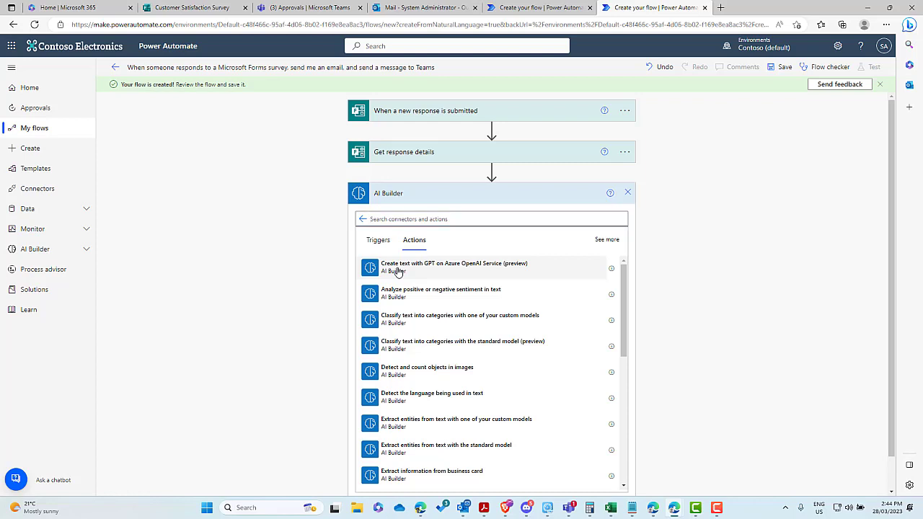
left_click(397, 271)
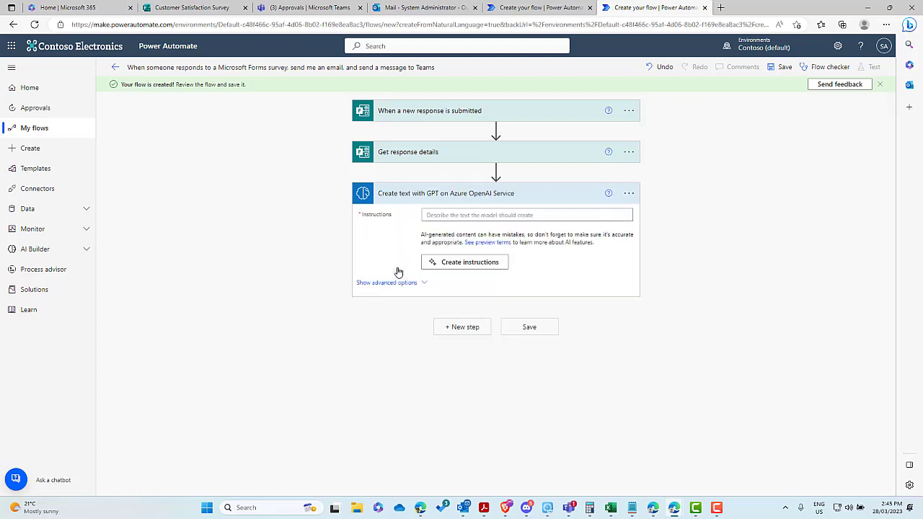
left_click(448, 262)
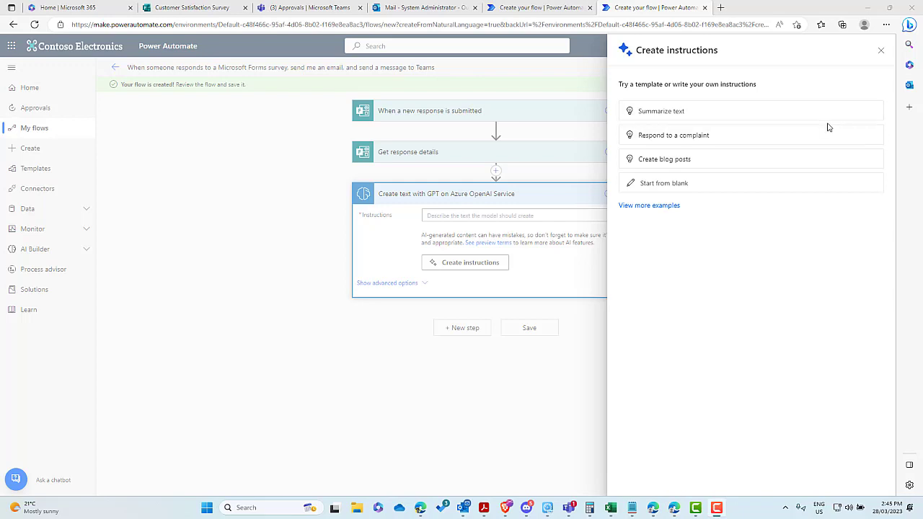
Step: Load the Sentiment analysis of text template, append the summarize-and-bullet-points sentence, and use it in the GPT step
left_click(656, 206)
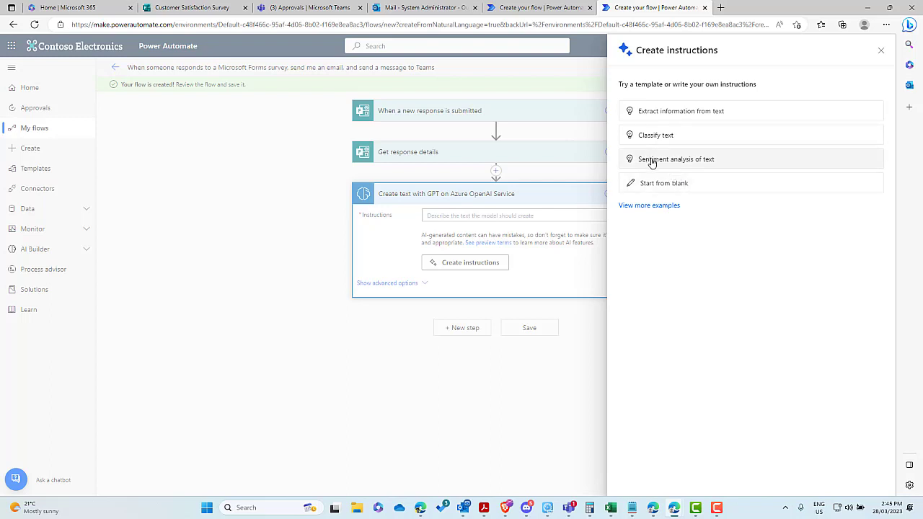
left_click(656, 160)
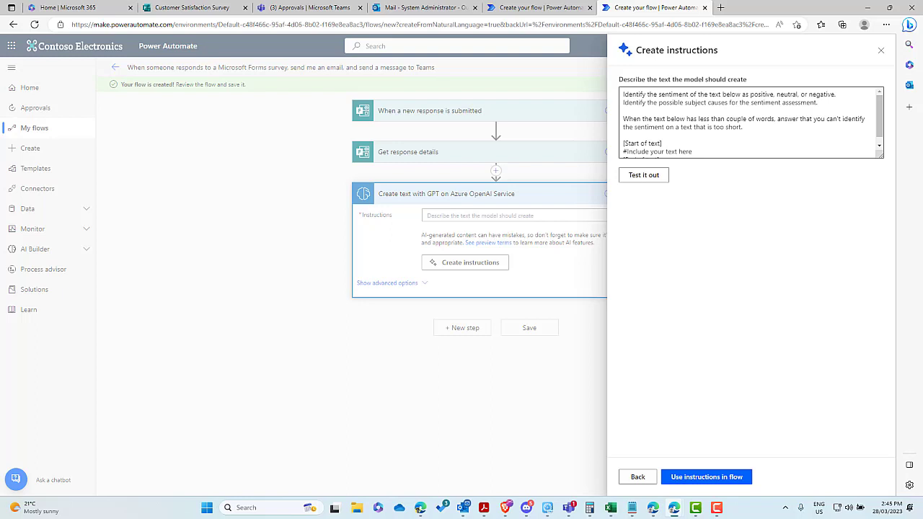
left_click(835, 107)
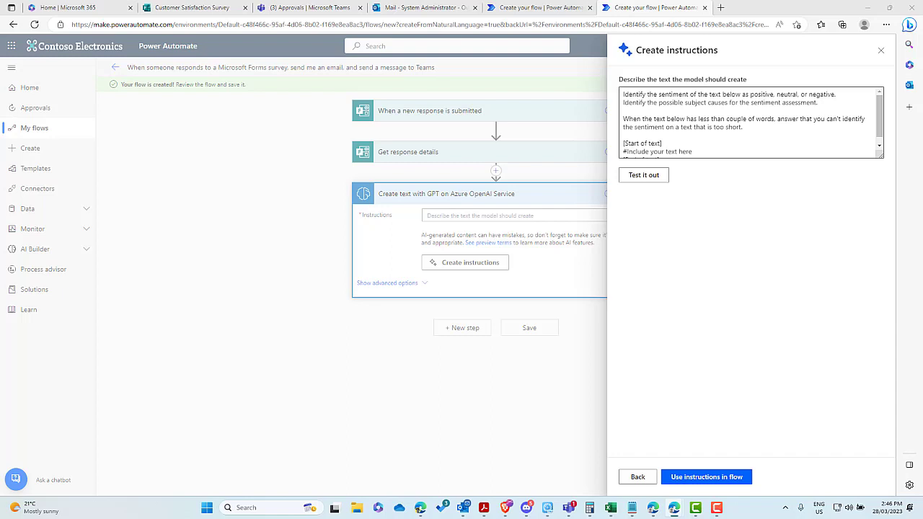
left_click(836, 104)
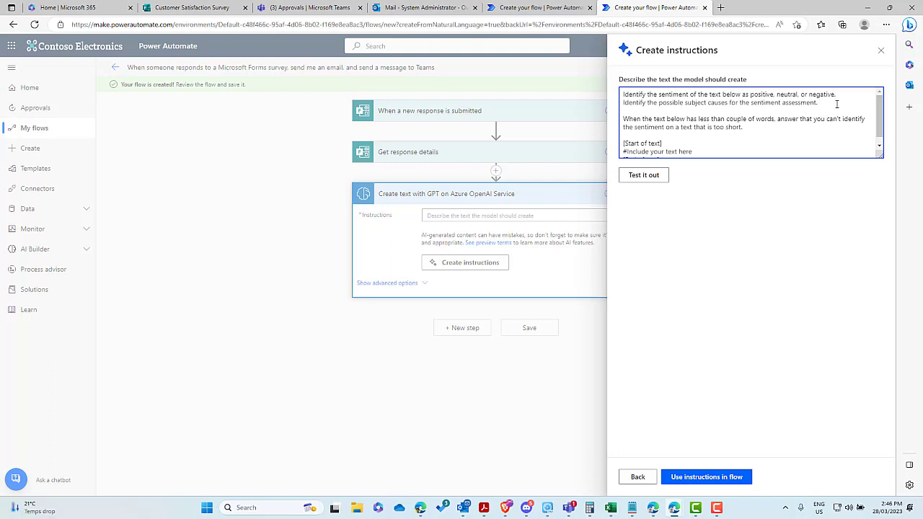
type("Then summarize the text and identify possible action points and place them as bullet points after the summary")
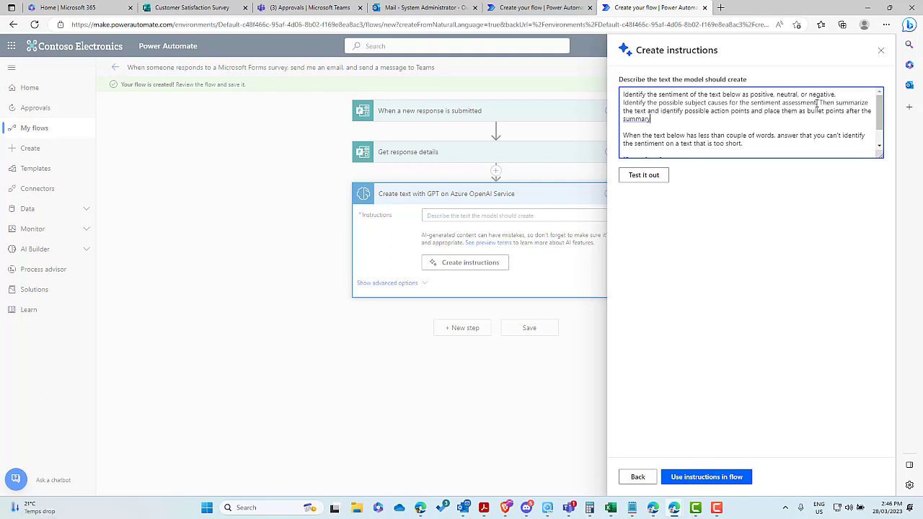
left_click_drag(818, 104, 834, 118)
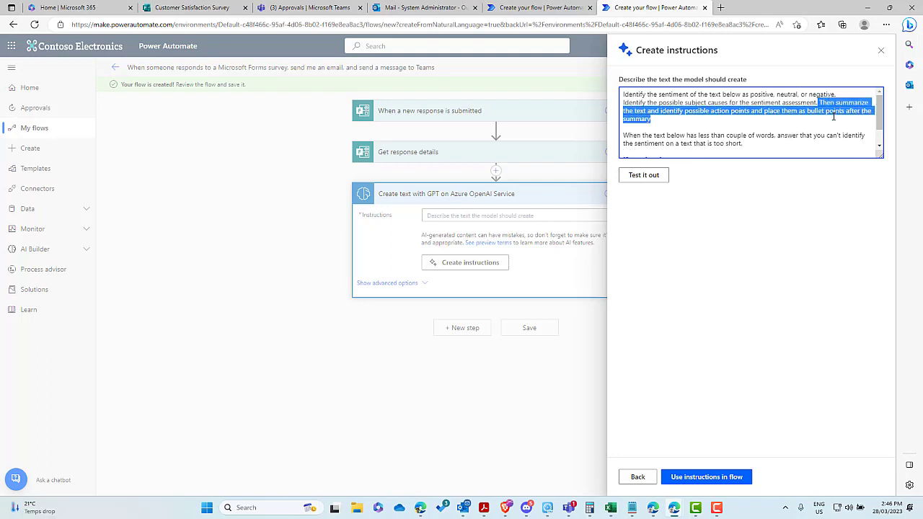
left_click(838, 111)
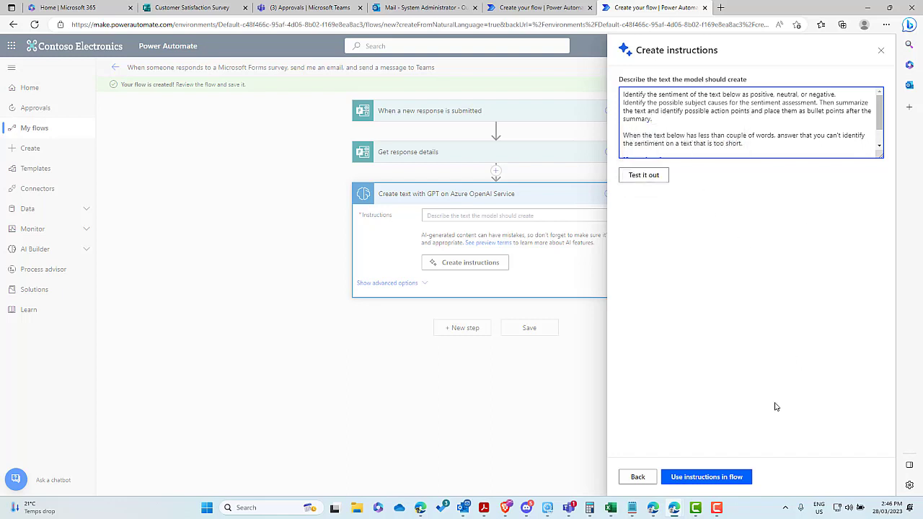
left_click(705, 477)
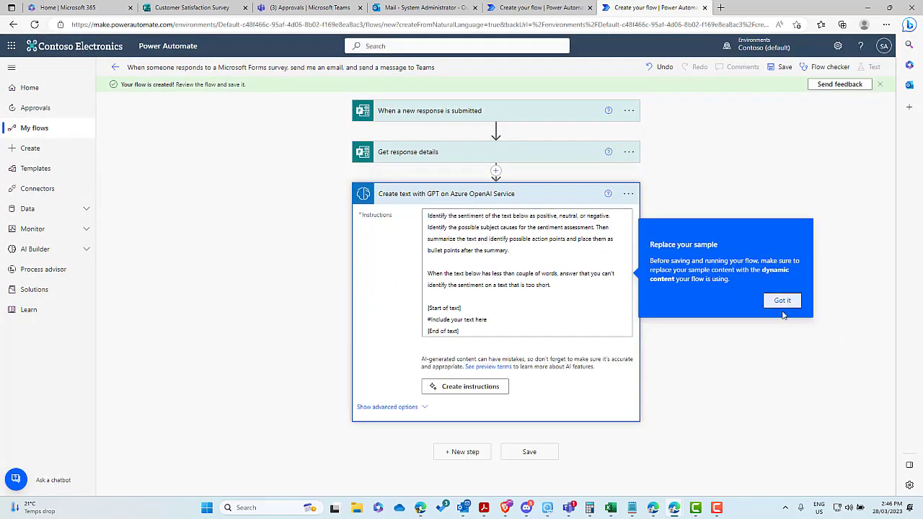
left_click(782, 301)
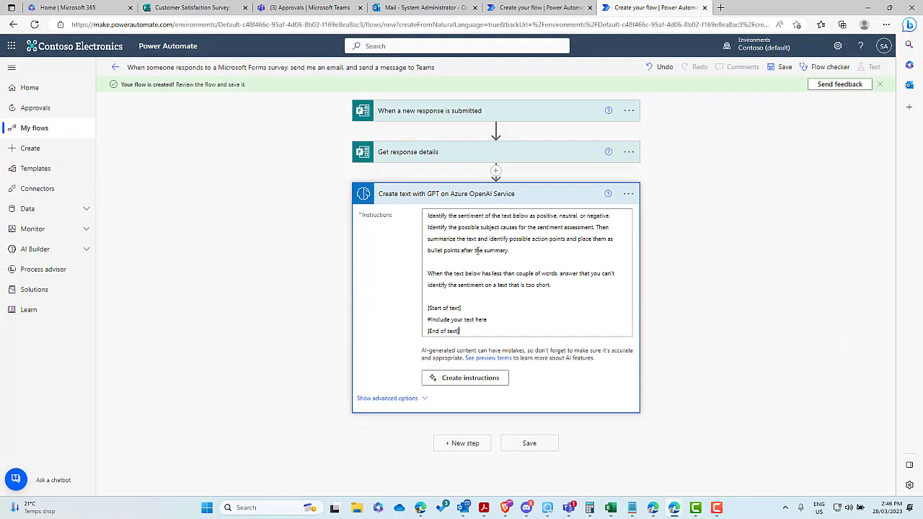
Step: Replace '#Include your text here' with the 'Please share any areas…' answer from Get response details
left_click(522, 166)
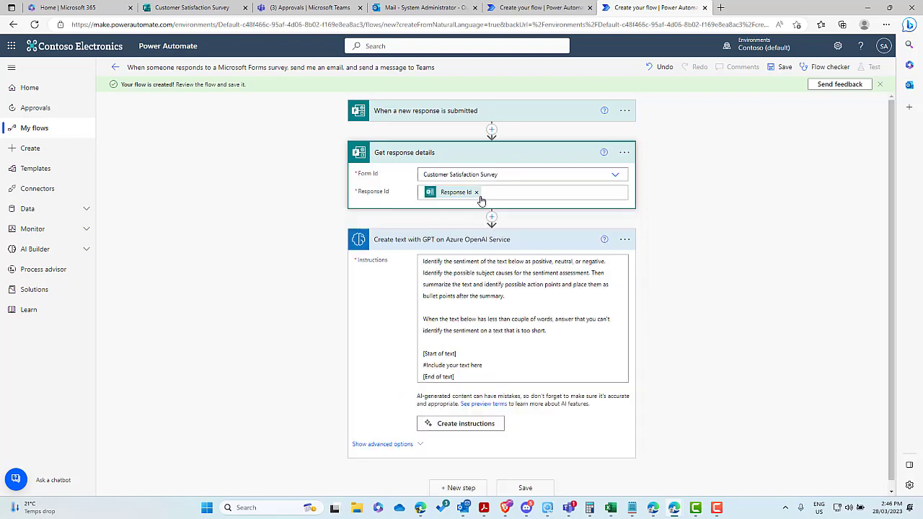
left_click(466, 357)
left_click_drag(483, 357, 424, 357)
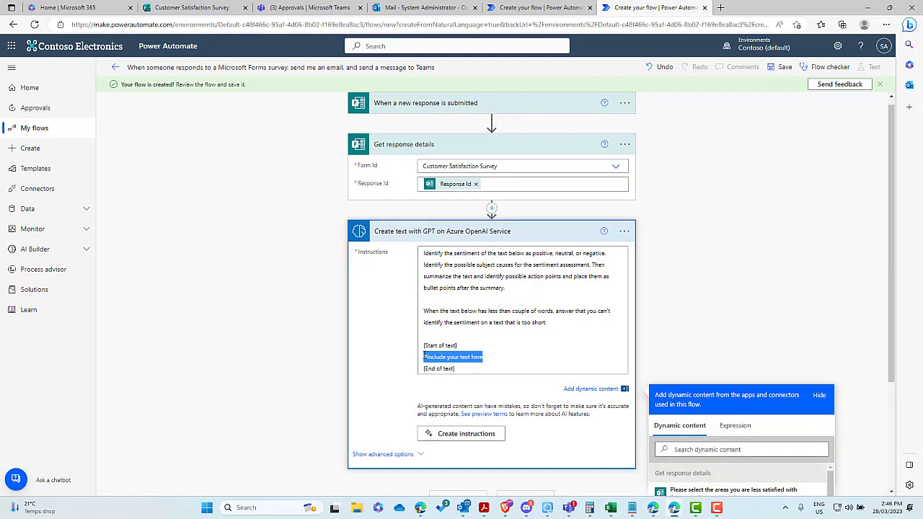
key("Delete")
scroll(707, 299, "down", 2)
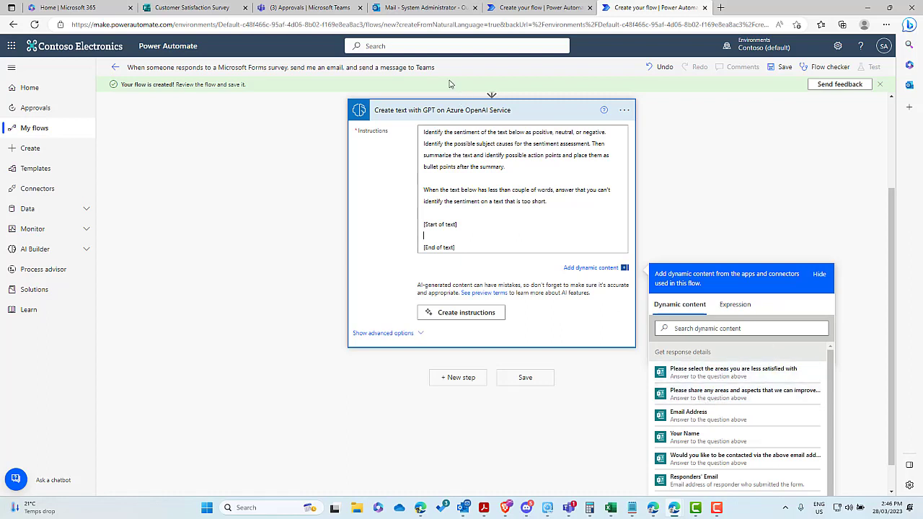
left_click(196, 8)
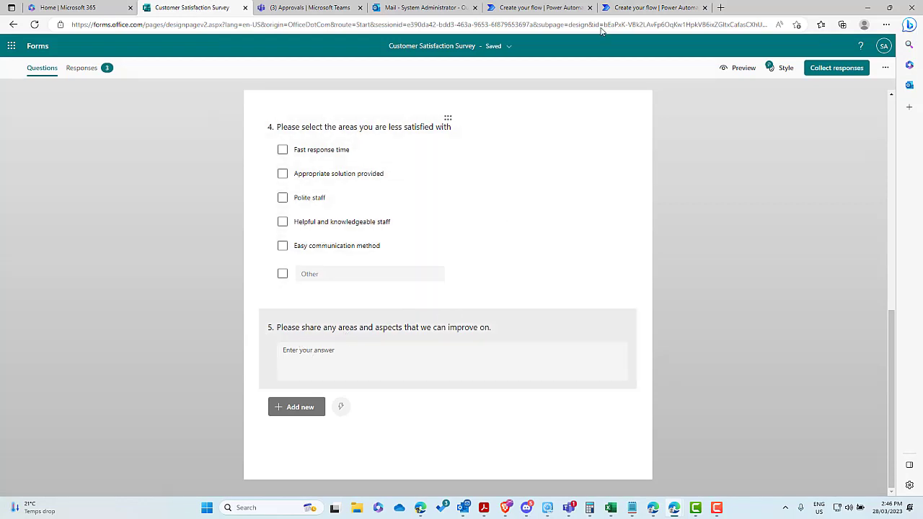
left_click(653, 8)
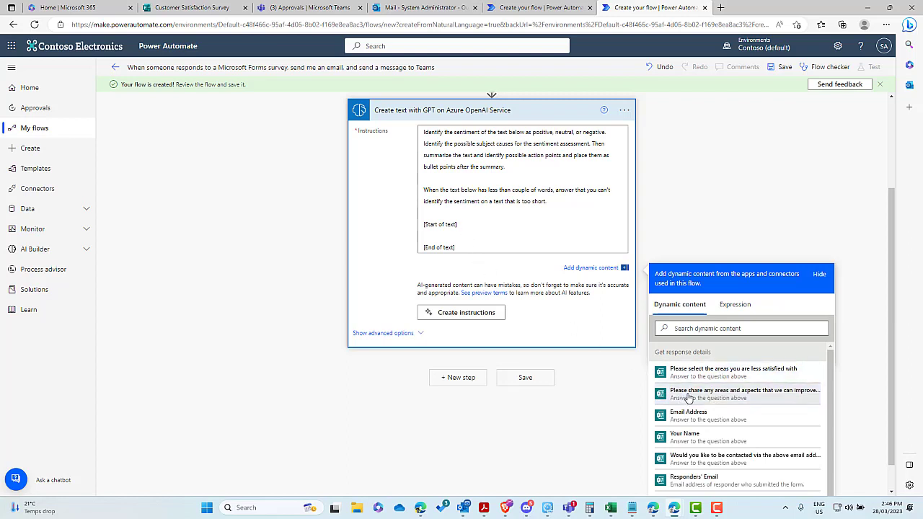
left_click(688, 396)
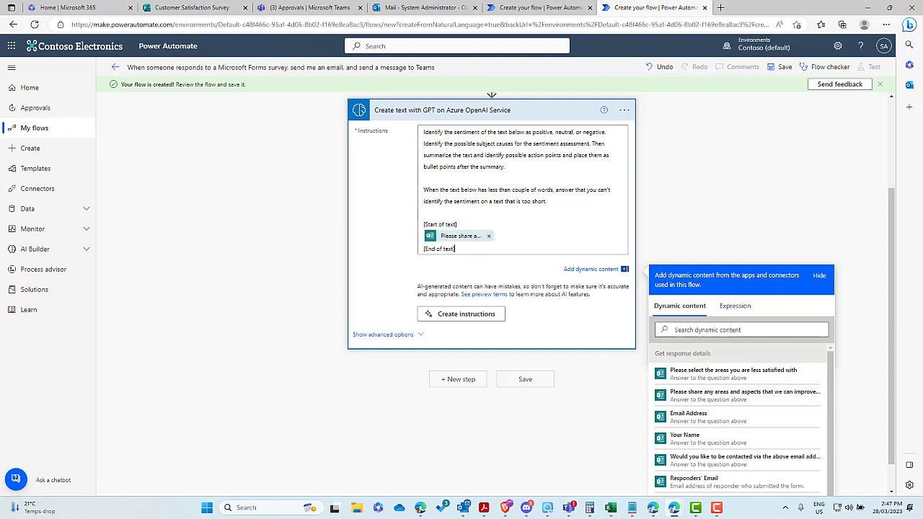
scroll(482, 252, "down", 1)
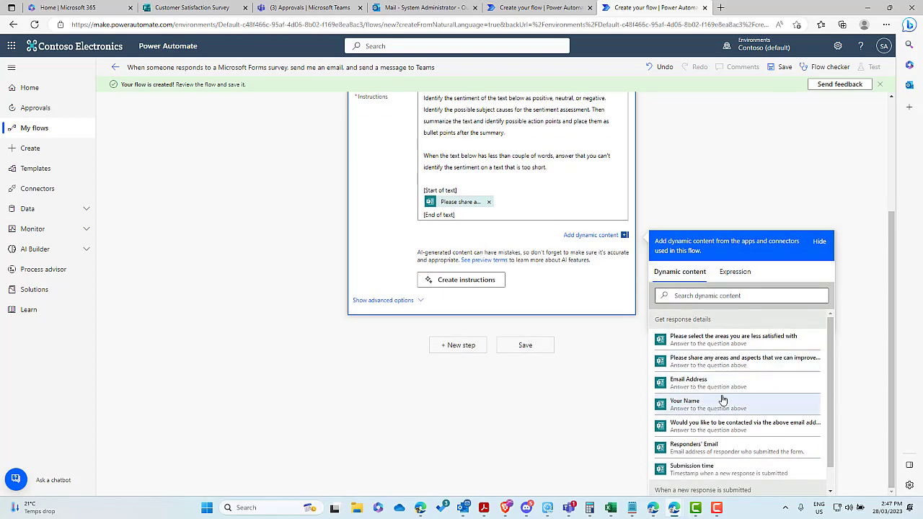
scroll(466, 200, "up", 1)
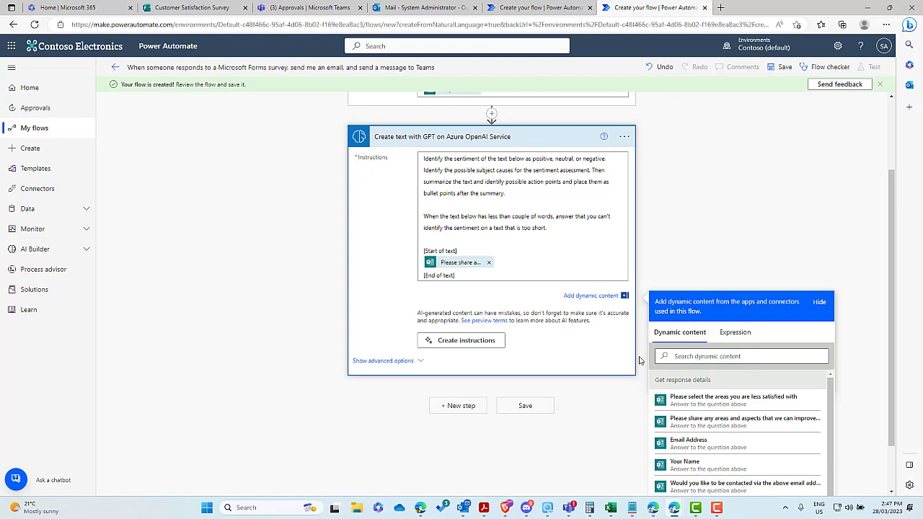
Step: Add Start and wait for an approval after the GPT step, with type Approve/Reject - First to respond
left_click(457, 405)
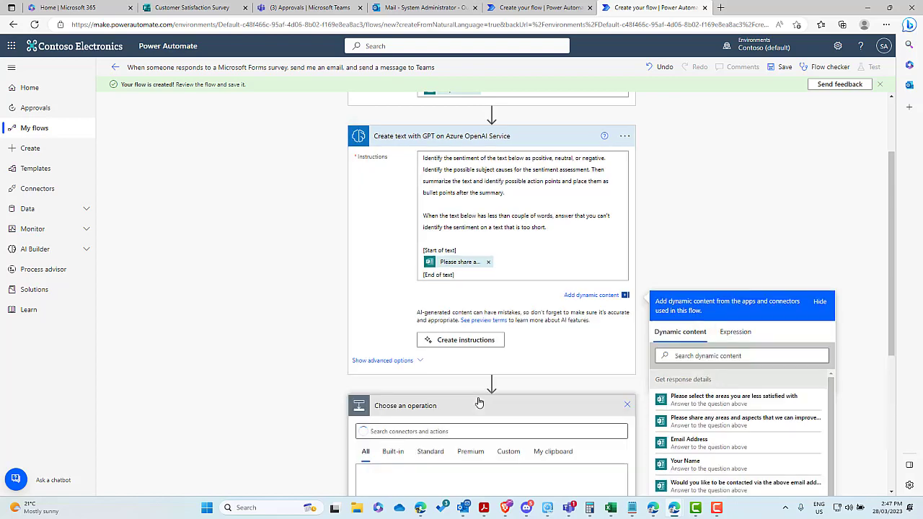
scroll(488, 344, "down", 4)
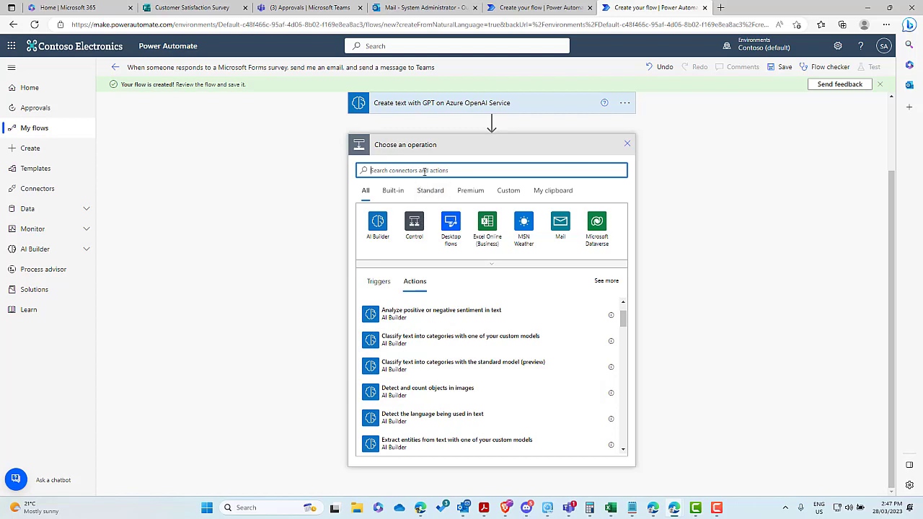
type("appro")
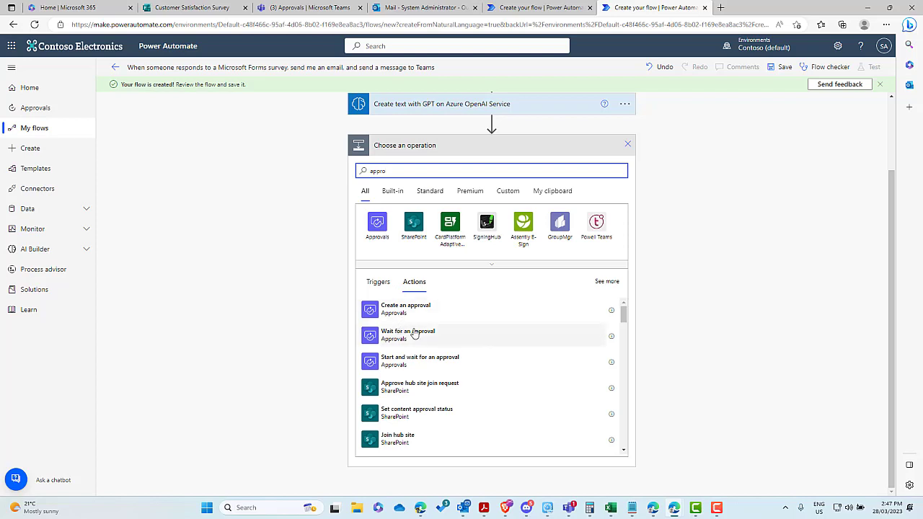
left_click(404, 363)
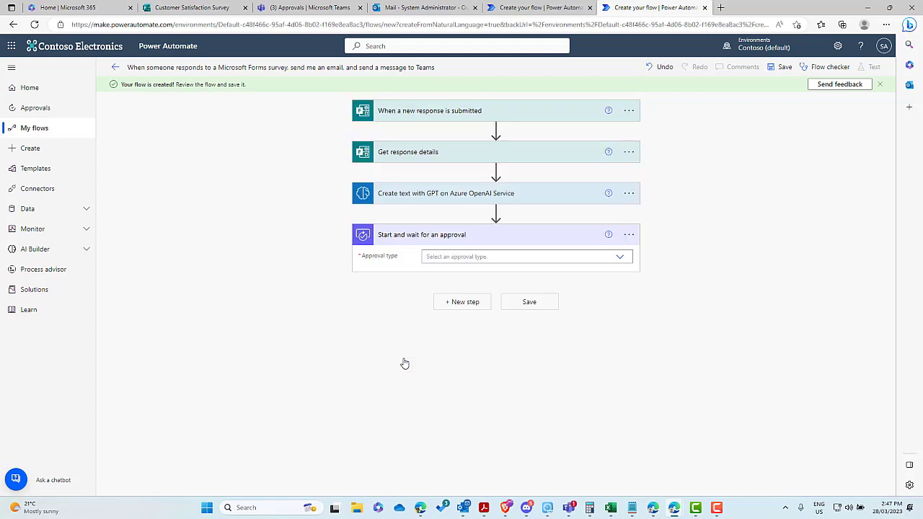
left_click(440, 256)
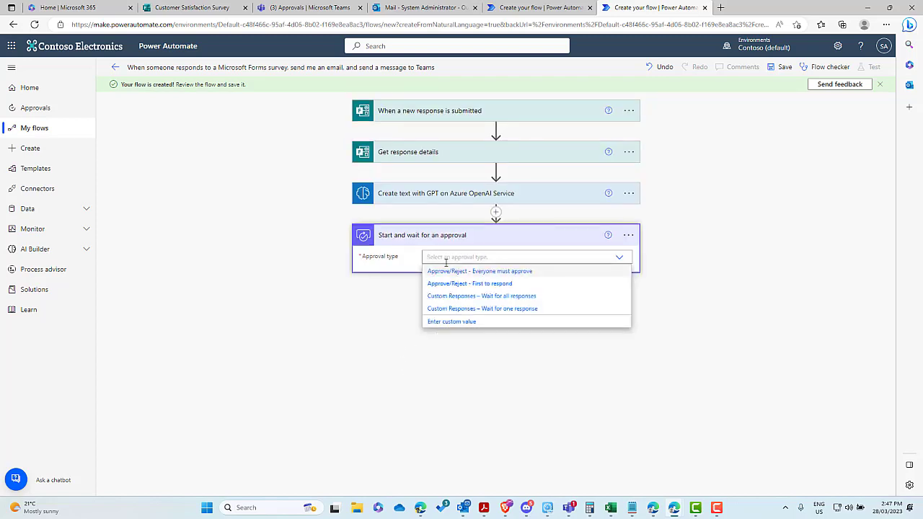
left_click(449, 287)
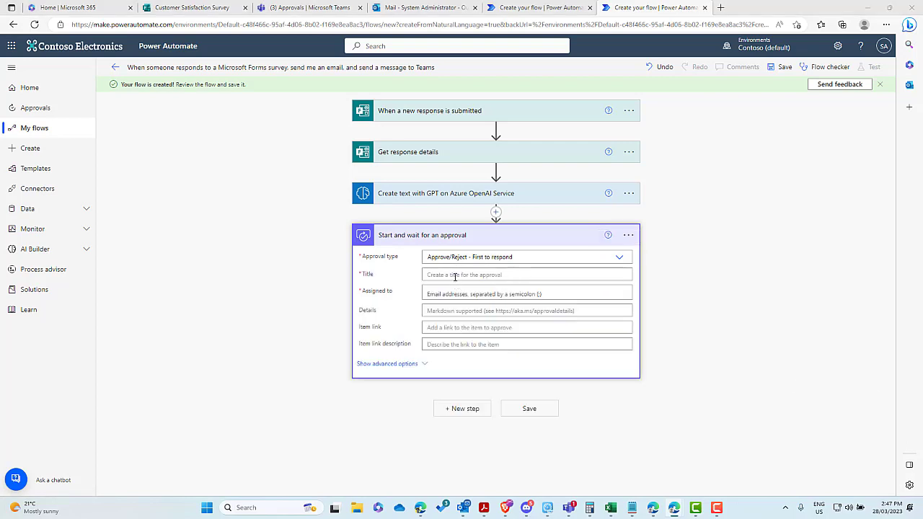
Step: Title the approval 'New Customer Satisfaction Sruvery response' and assign it to System Administrator
left_click(455, 276)
type("N")
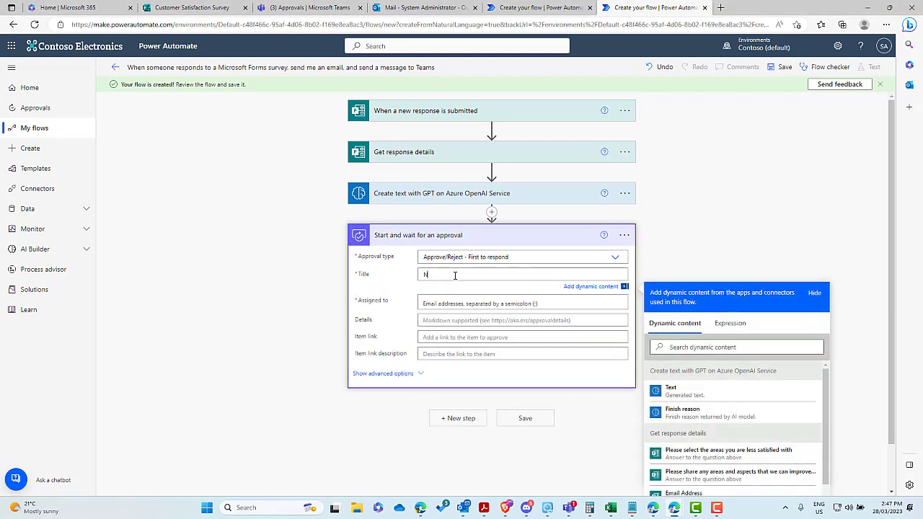
type("ew Customer Sa")
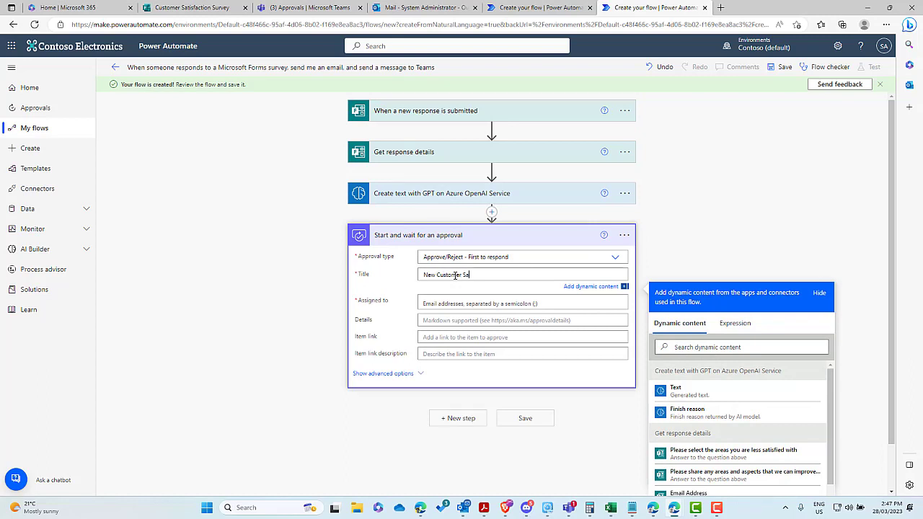
type("tisfaction Sruvery response")
left_click(441, 303)
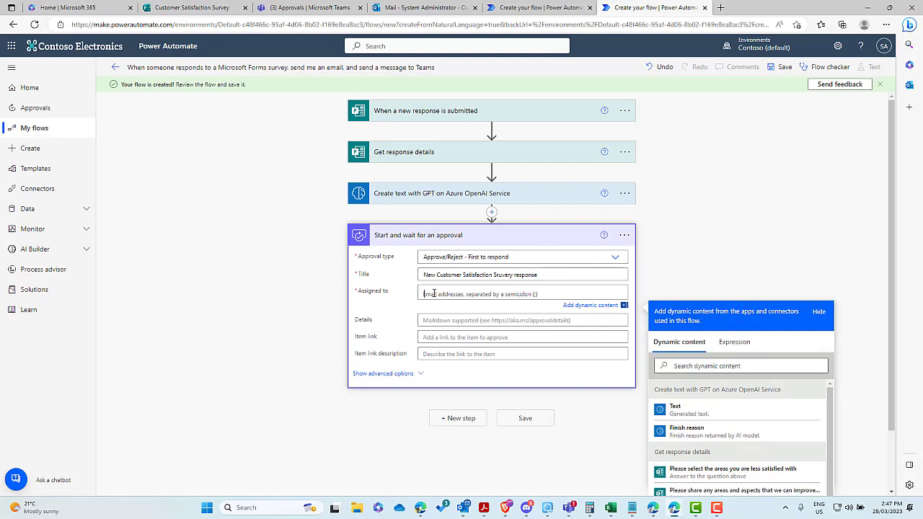
type("sys")
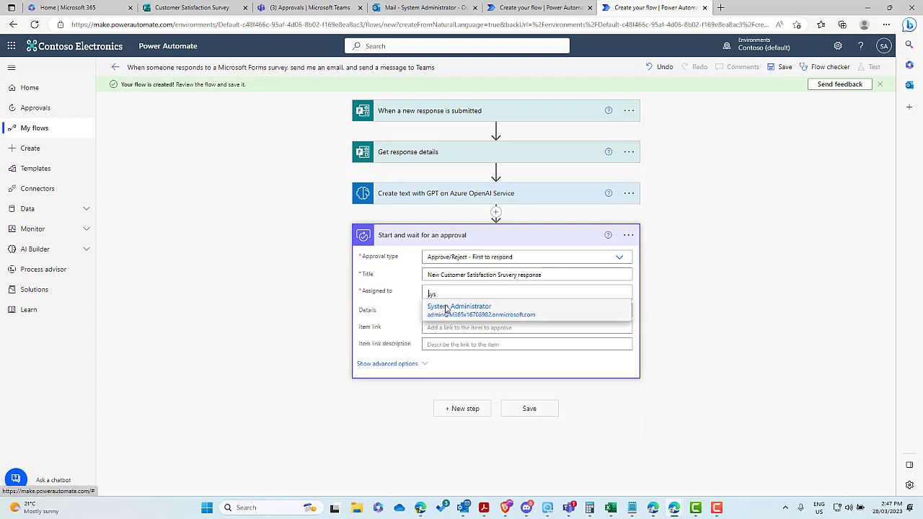
left_click(446, 310)
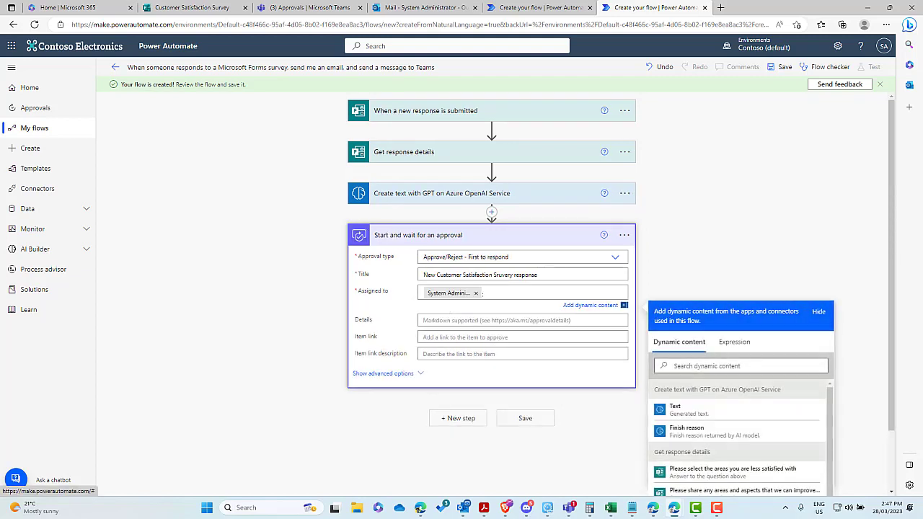
Step: Start the Details with a 'User Input' heading between asterisk separators, followed by the improvement-areas answer
left_click(433, 320)
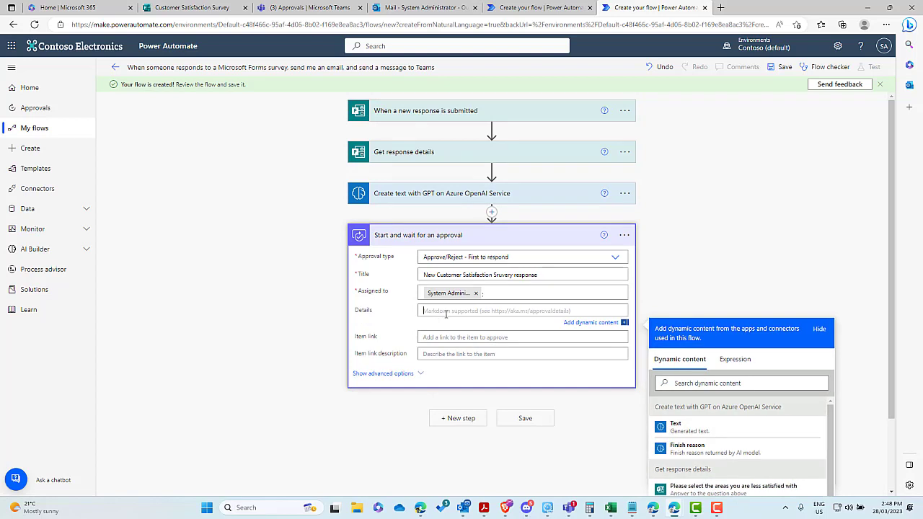
type("*****************")
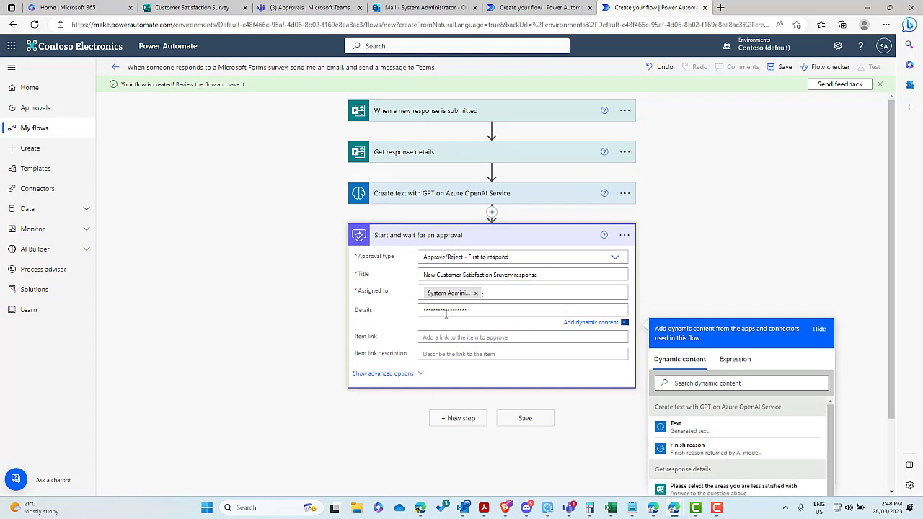
key("Return")
type("User")
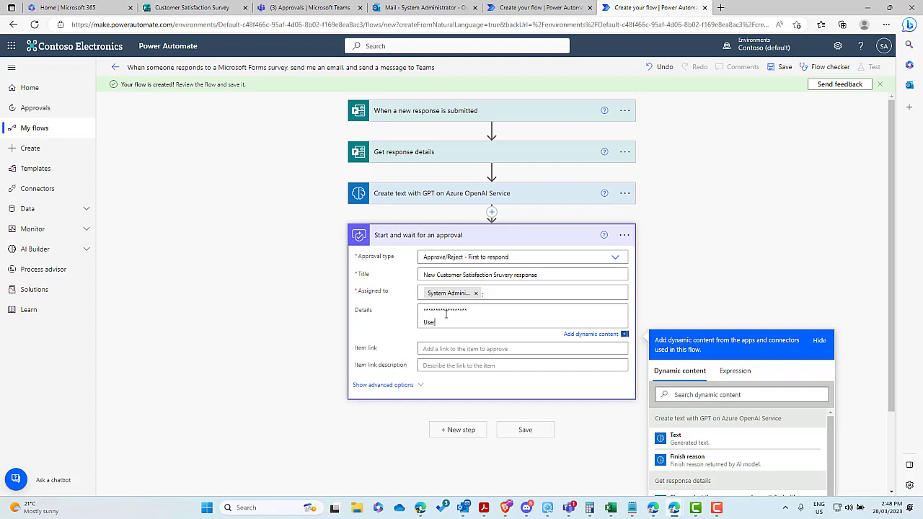
type(" Input")
key("Return")
type("***************")
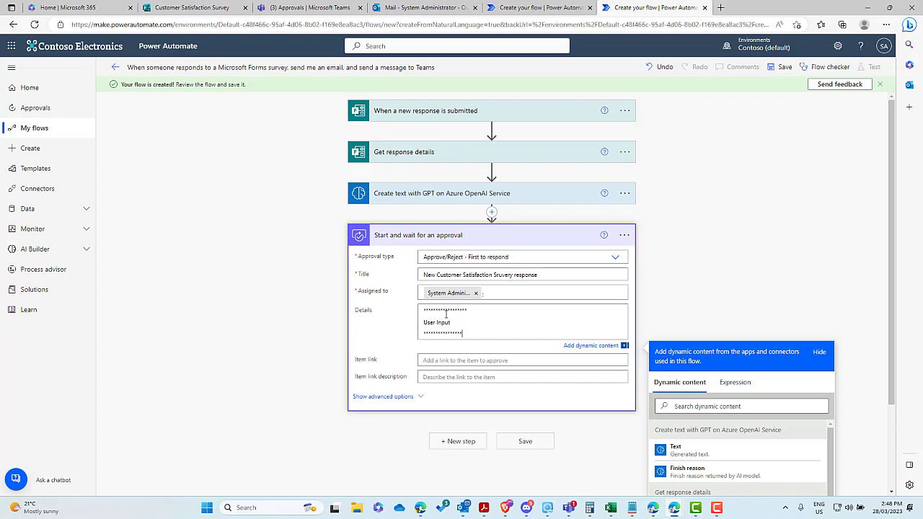
key("Return")
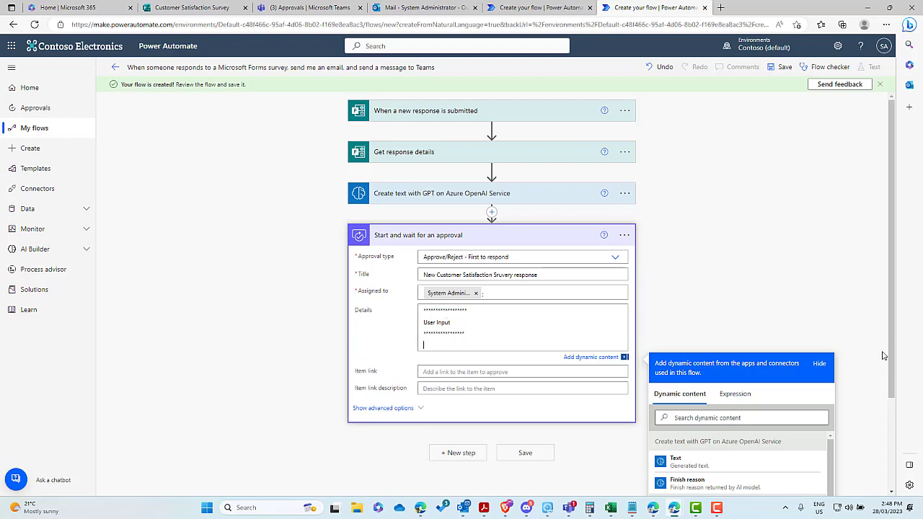
scroll(706, 418, "down", 2)
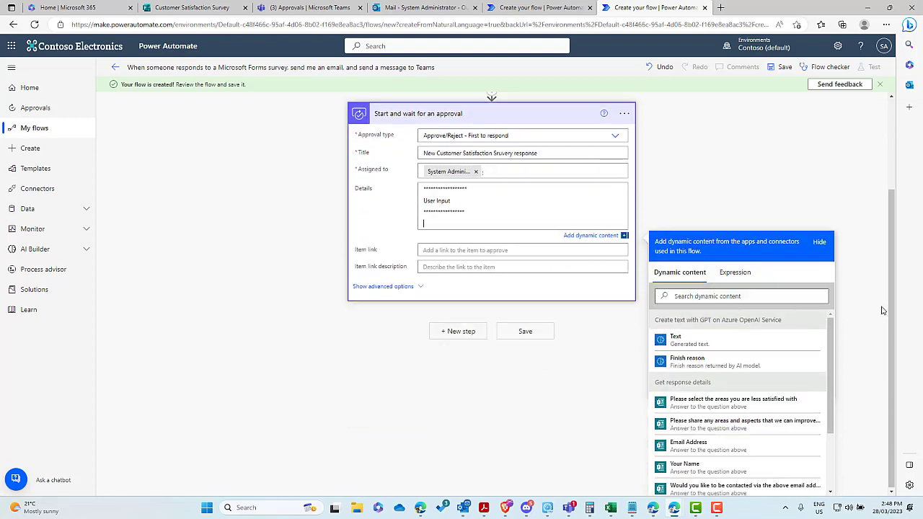
left_click(706, 427)
Step: Add an 'Automated response from GPT' heading between separators, then the GPT-generated Text
key("Return")
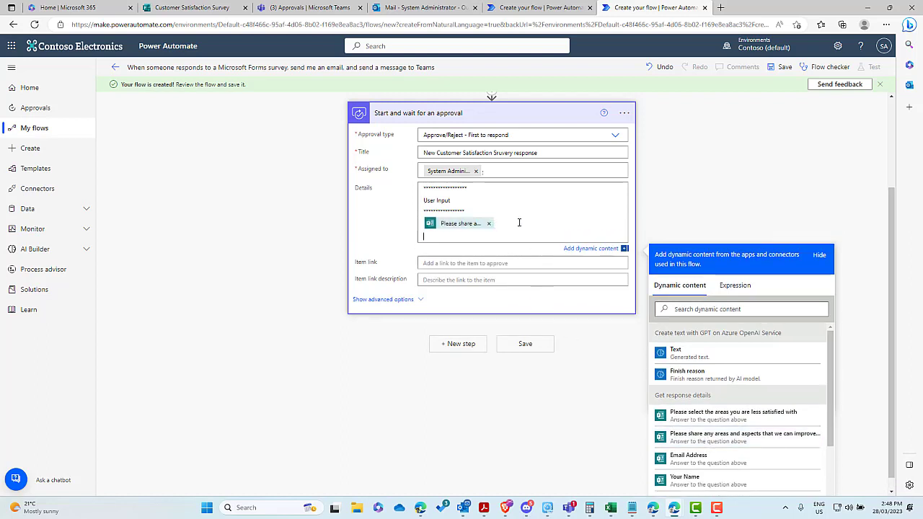
type("**********************")
key("Return")
type("AUtomat")
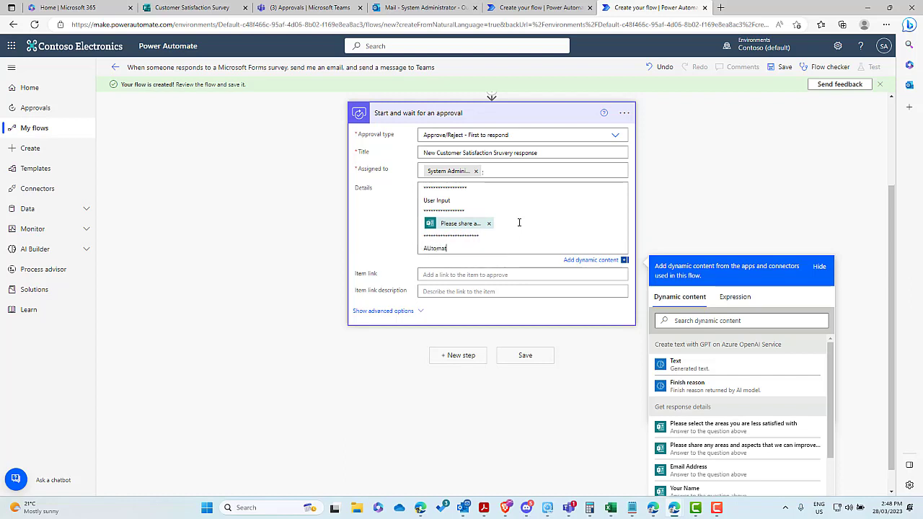
type("ed response from GPT")
key("Return")
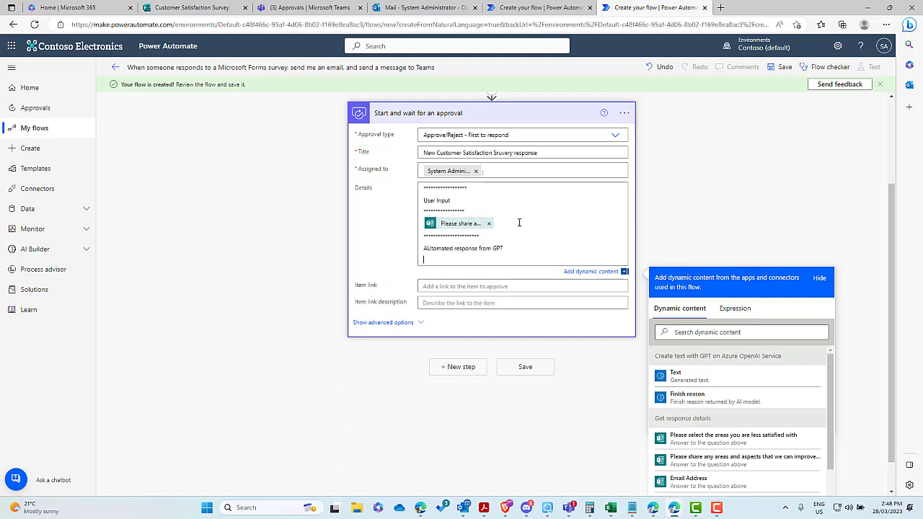
type("**********************")
key("Return")
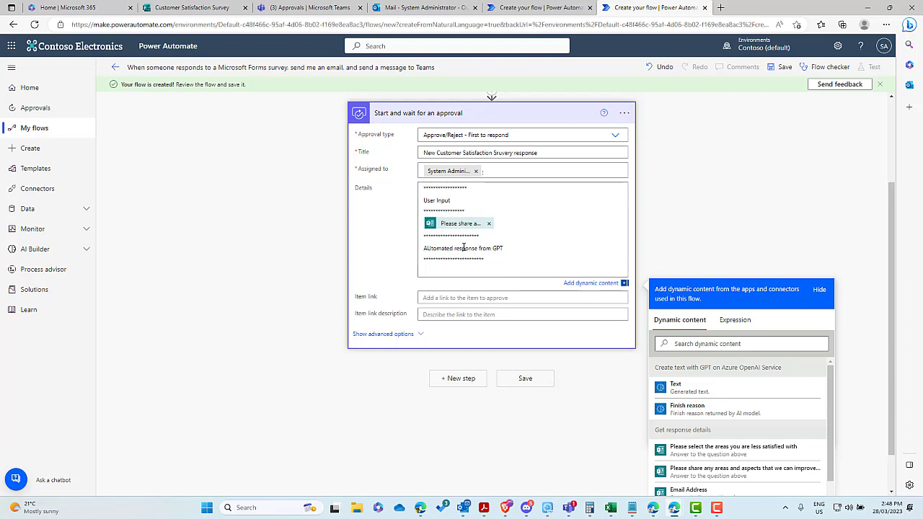
left_click(430, 248)
key("BackSpace")
type("u")
left_click(479, 270)
left_click(676, 388)
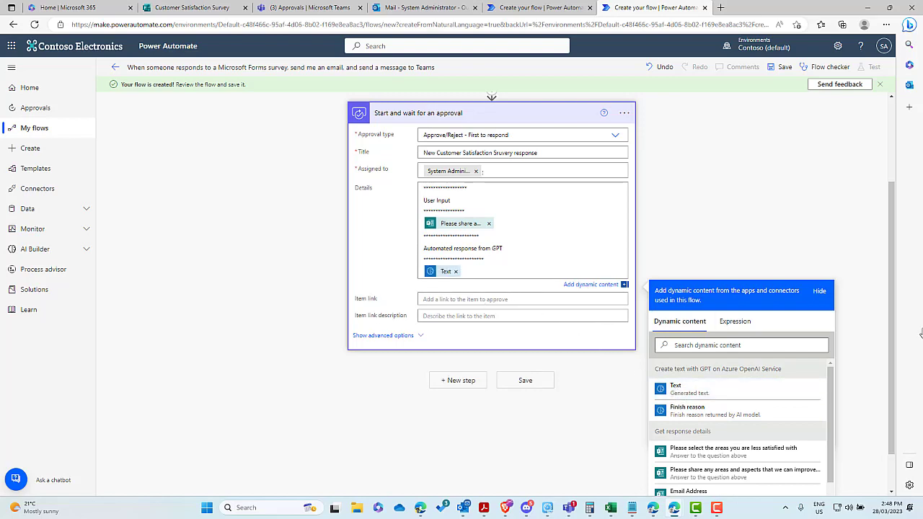
scroll(544, 249, "down", 1)
scroll(504, 277, "up", 3)
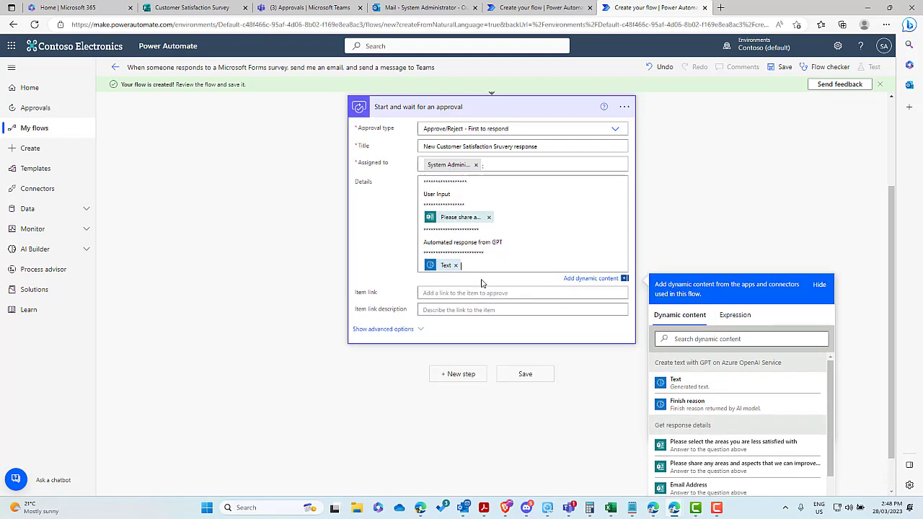
scroll(461, 332, "down", 2)
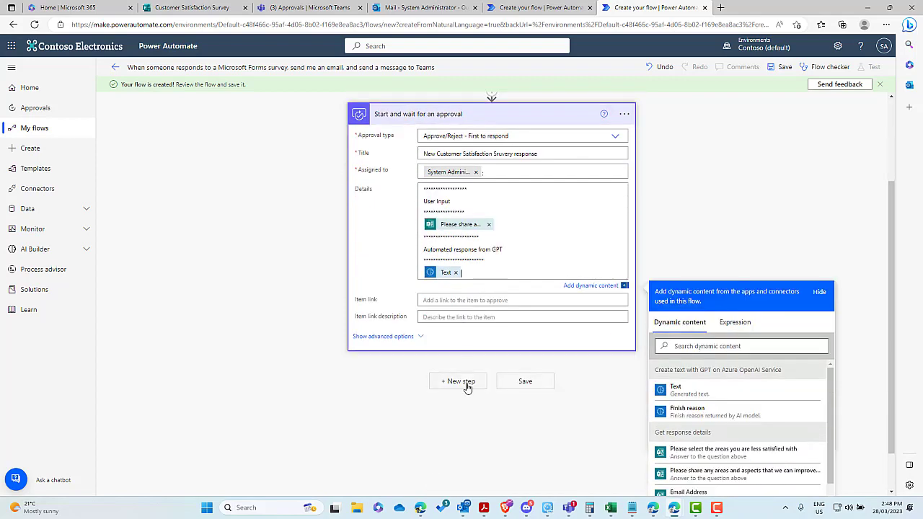
Step: Add a Condition checking that the approval's Outcome is equal to 'Approve'
left_click(468, 381)
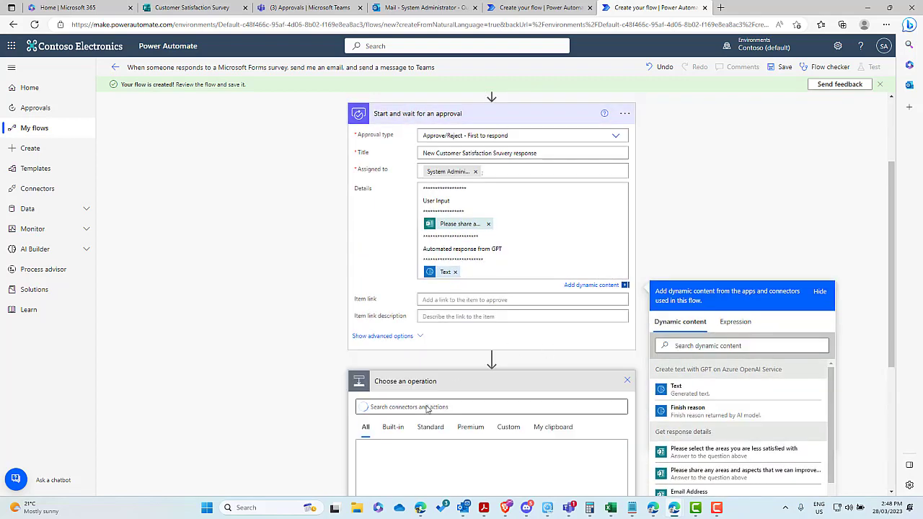
left_click(424, 345)
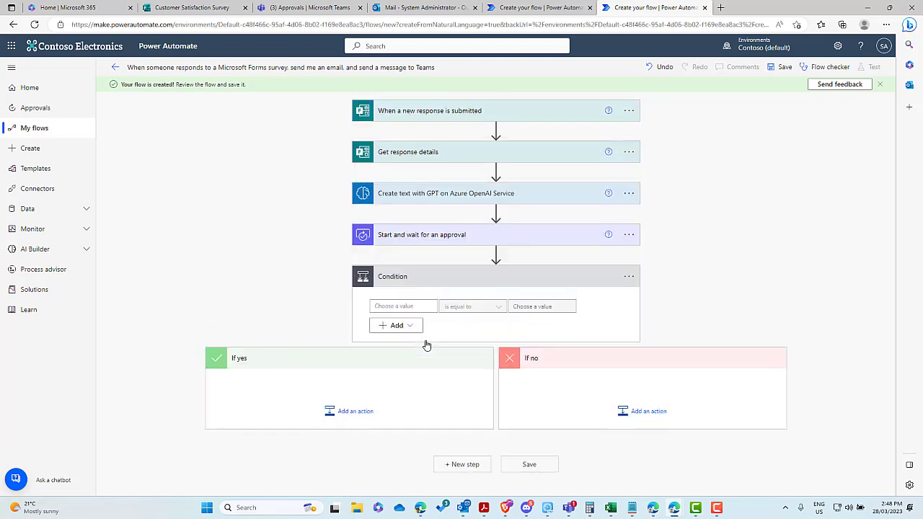
left_click(411, 306)
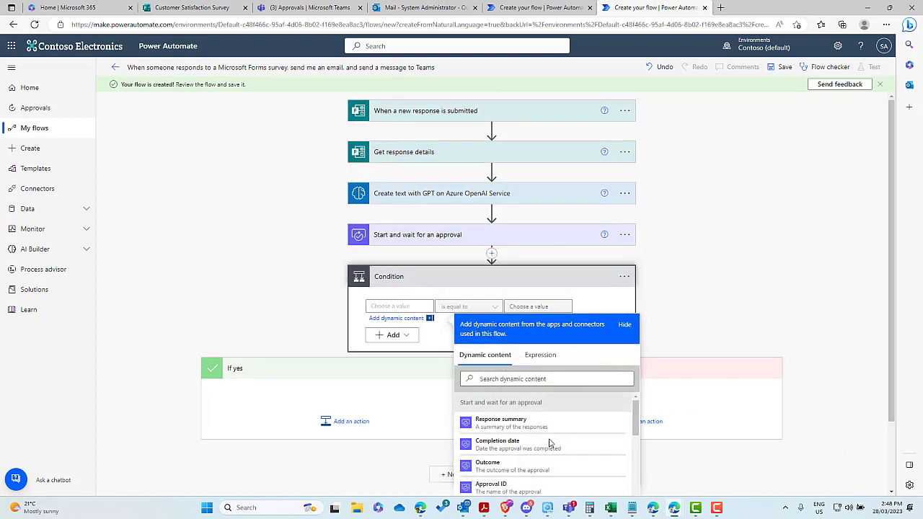
left_click(525, 466)
left_click(529, 307)
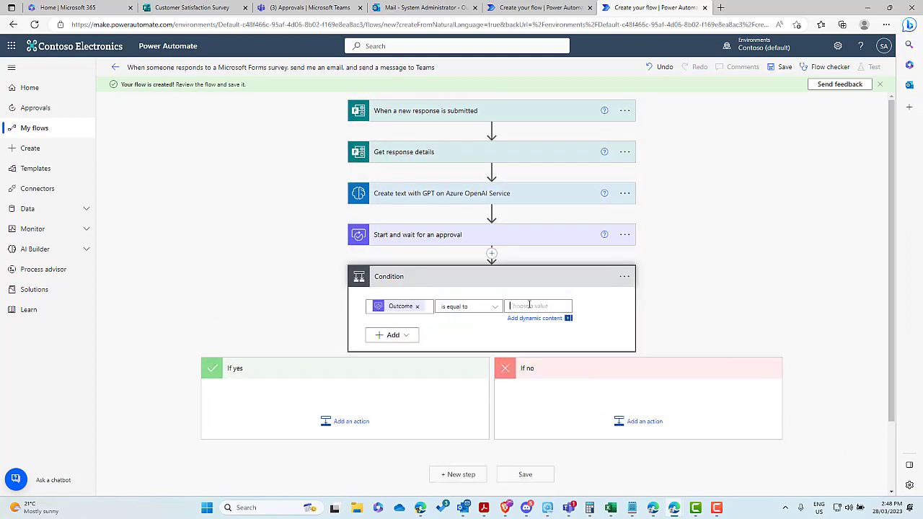
type("Approve")
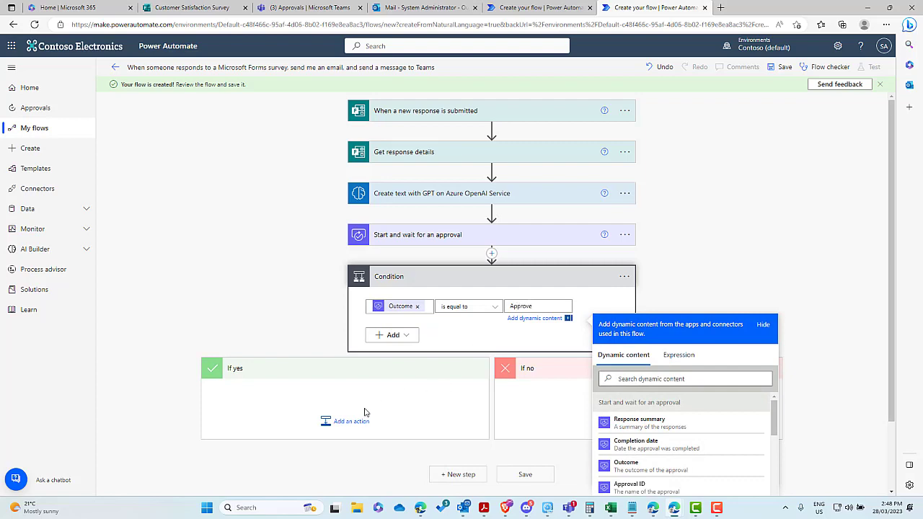
scroll(363, 411, "down", 2)
left_click(803, 378)
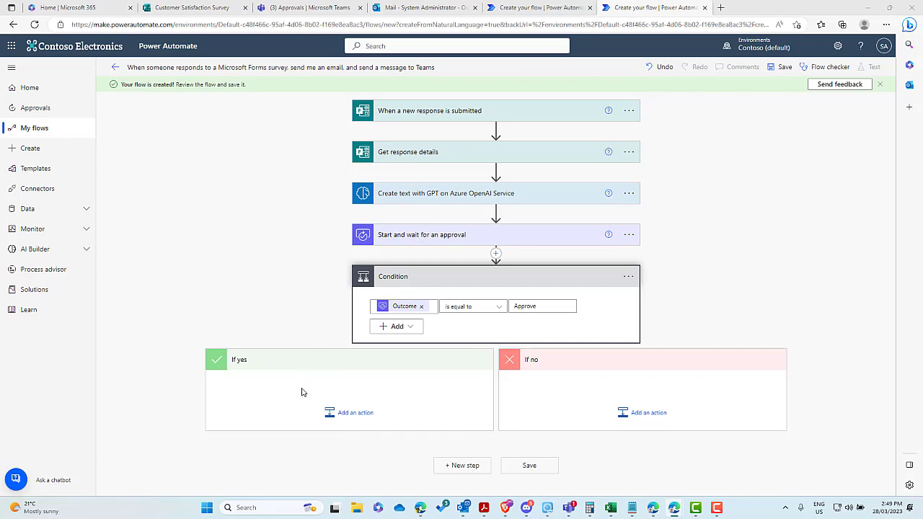
Step: Add a Create text with GPT action to the If yes branch, loaded with the blog-post template
left_click(356, 414)
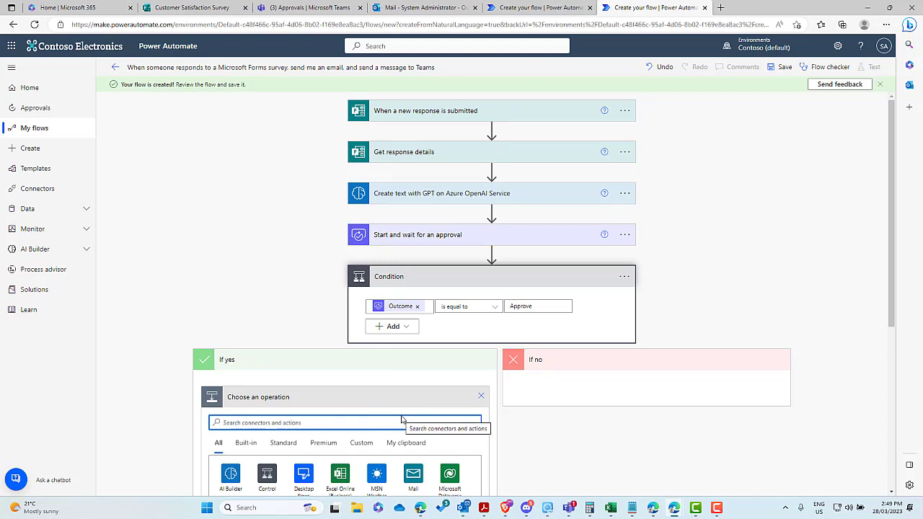
scroll(299, 443, "down", 3)
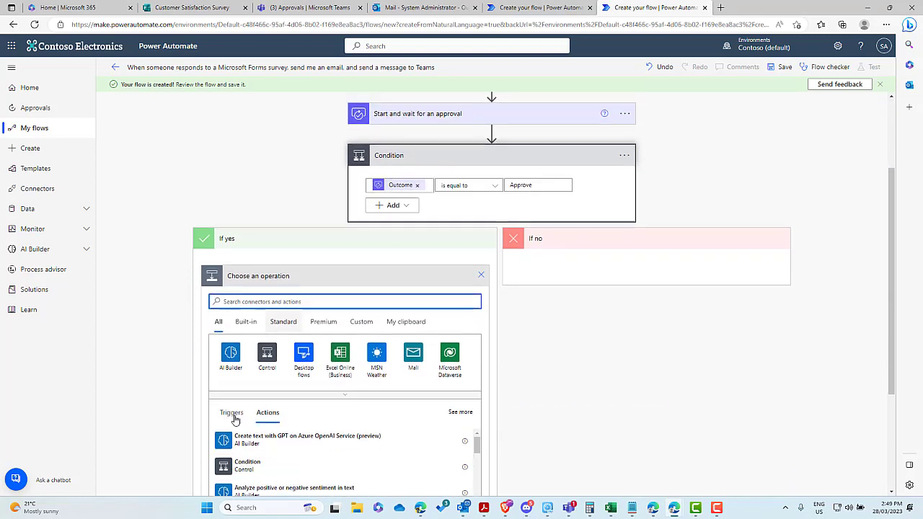
left_click(231, 357)
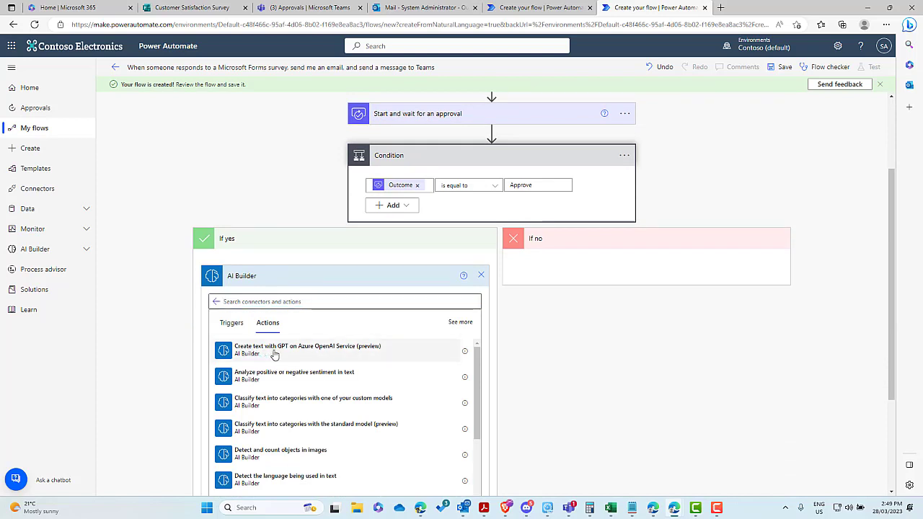
left_click(273, 355)
left_click(333, 358)
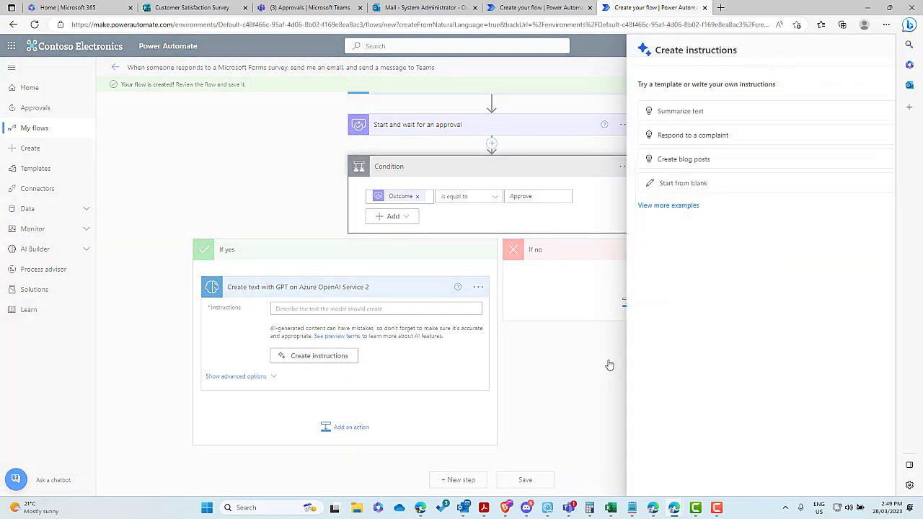
left_click(655, 161)
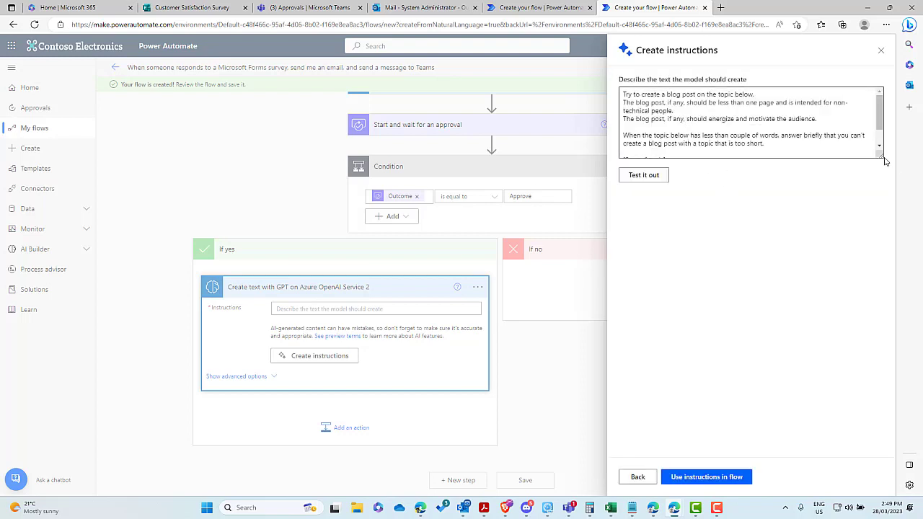
Step: Replace the template's first three lines with the pasted apologetic HTML-reply prompt
left_click_drag(880, 155, 880, 243)
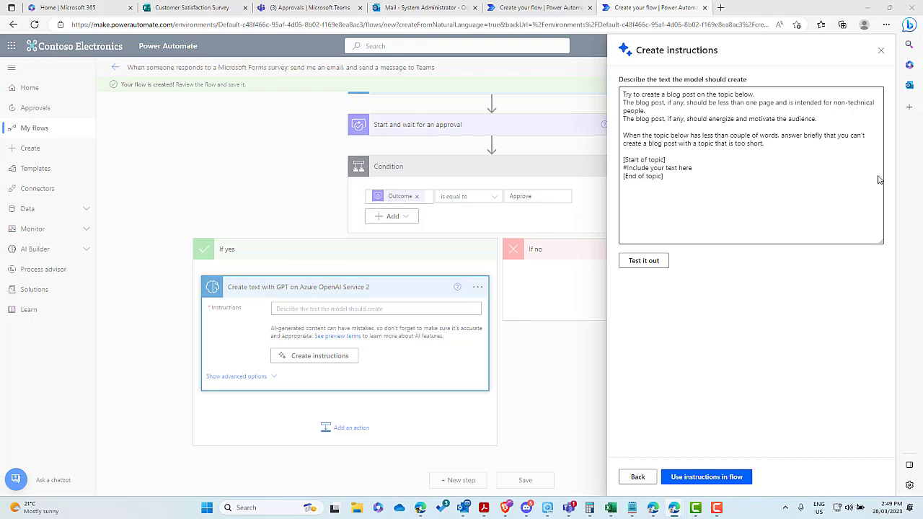
left_click(768, 143)
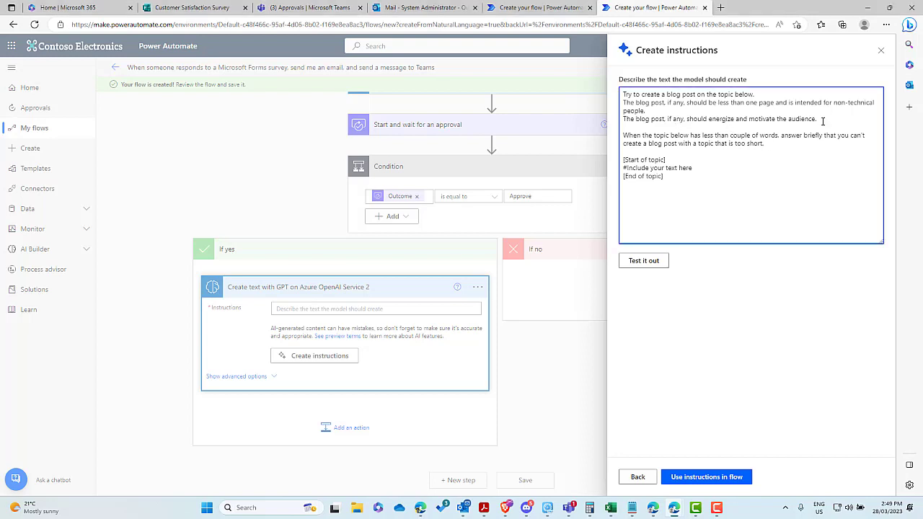
left_click_drag(822, 121, 604, 94)
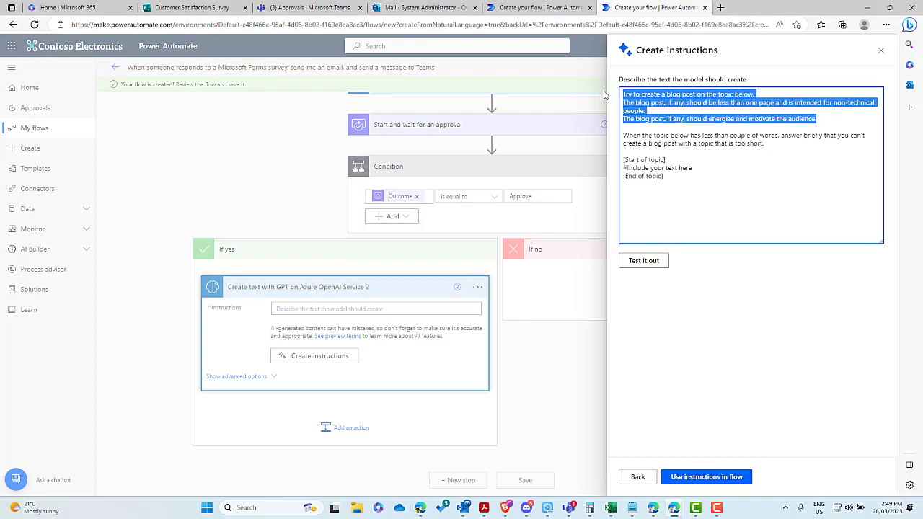
type("Write a response in html format that includes line breaks from the below text but do not start or end the response with anything just provide a response. The response if any, is intended to make it known the feedback has been taken on board and if the sentiment is neutral or negative be write the response in an appologectic tone. Please make it known that their feedback will help improve our service. Please provide the key action points as a bulleted list.")
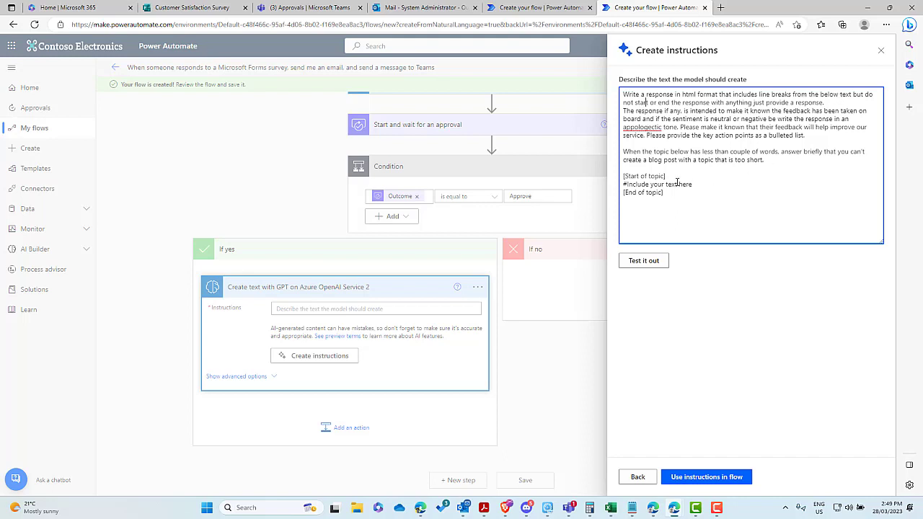
left_click_drag(692, 184, 623, 184)
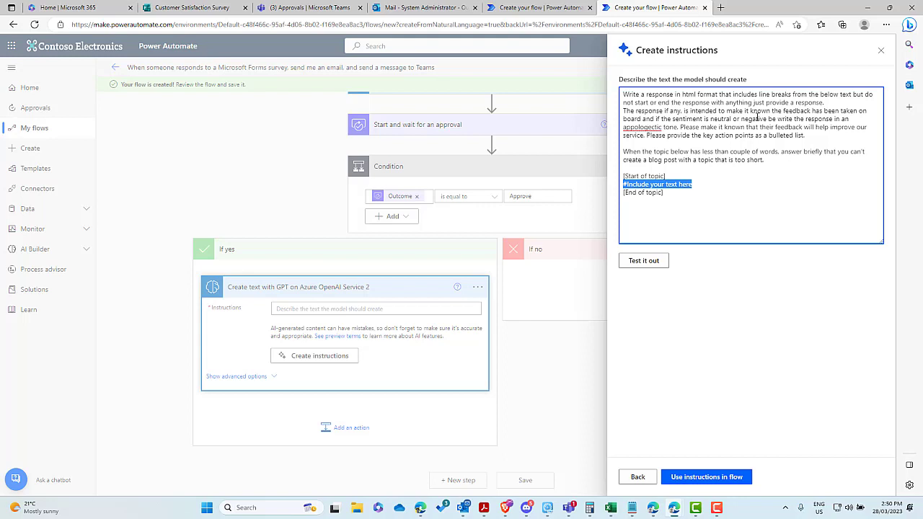
Step: Fix 'appologectic' to 'apologetic' and apply the finished prompt to the GPT action's Instructions
left_click(632, 132)
double_click(632, 128)
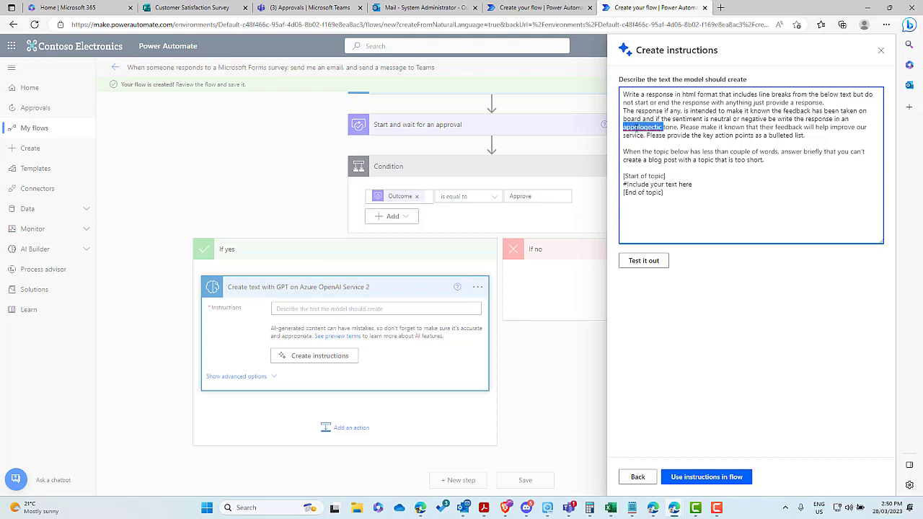
right_click(632, 128)
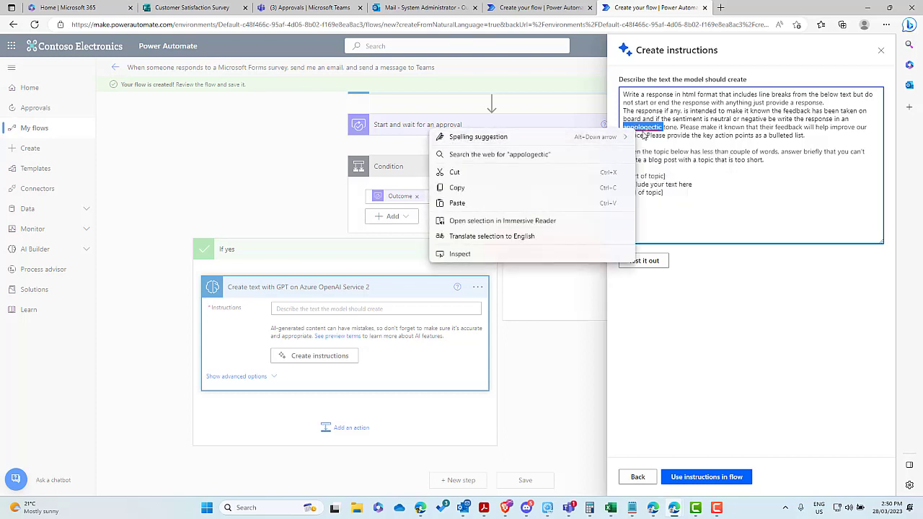
mouse_move(630, 141)
left_click(662, 137)
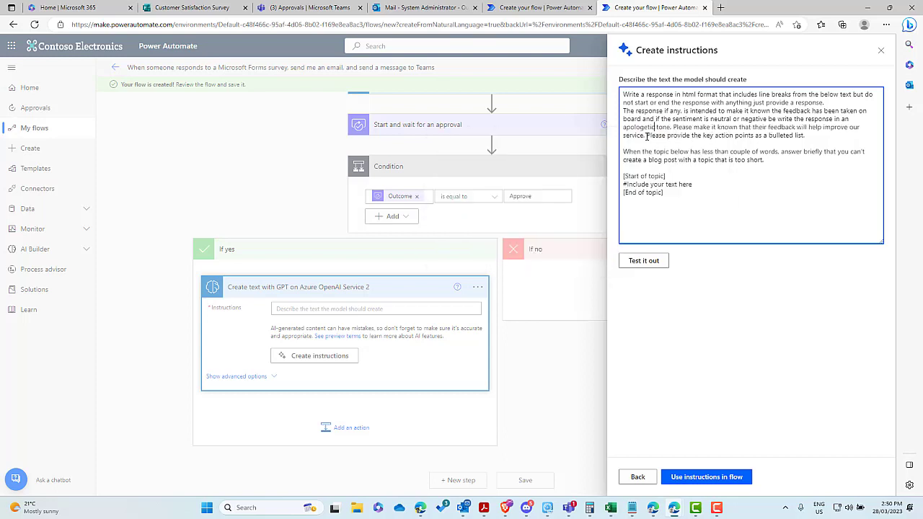
left_click_drag(647, 135, 807, 136)
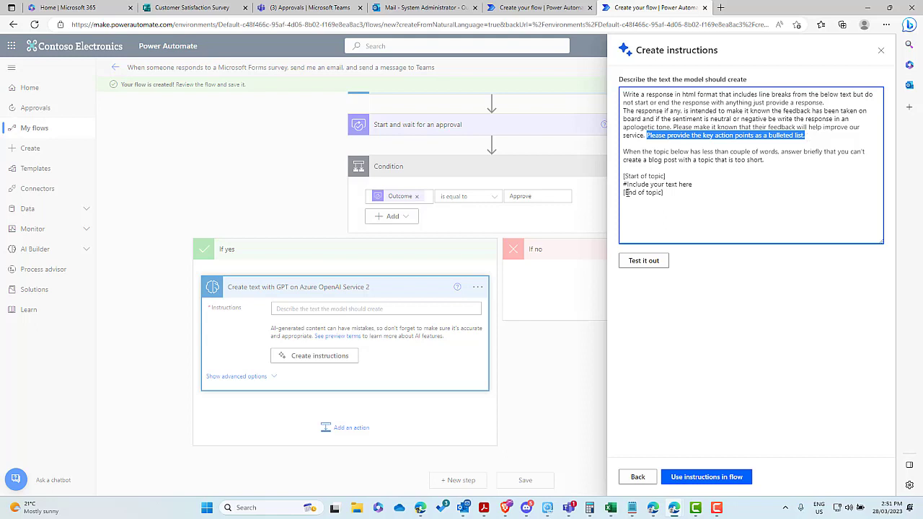
left_click(696, 478)
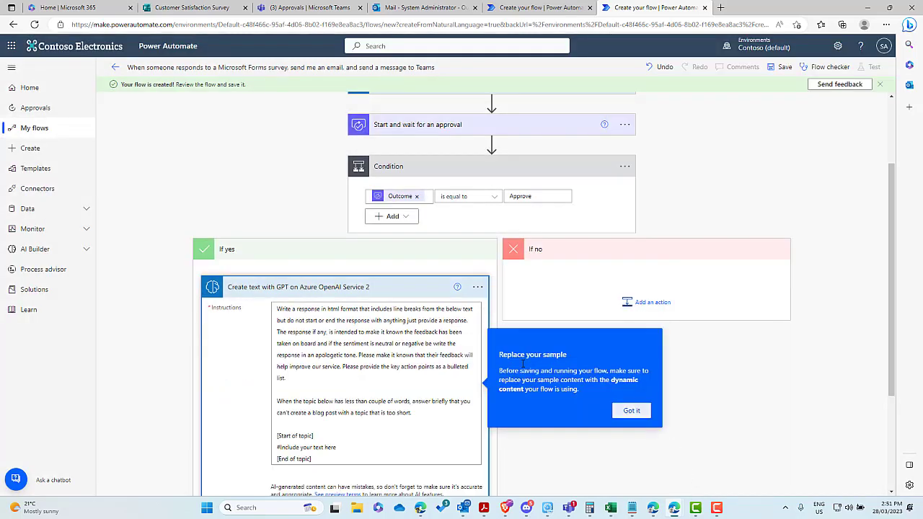
Step: Replace the '#Include your text here' line with the earlier GPT step's Text token between the markers
left_click(632, 410)
scroll(504, 324, "down", 2)
left_click(324, 325)
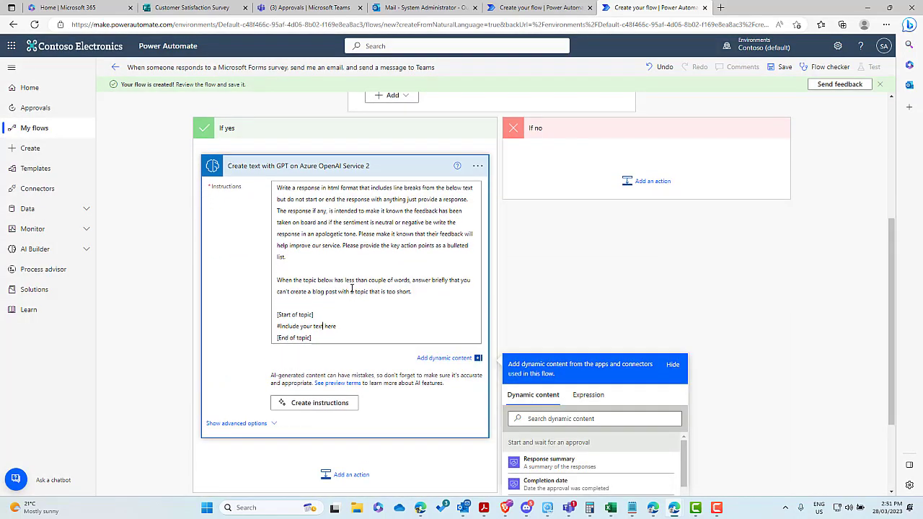
left_click_drag(337, 326, 278, 326)
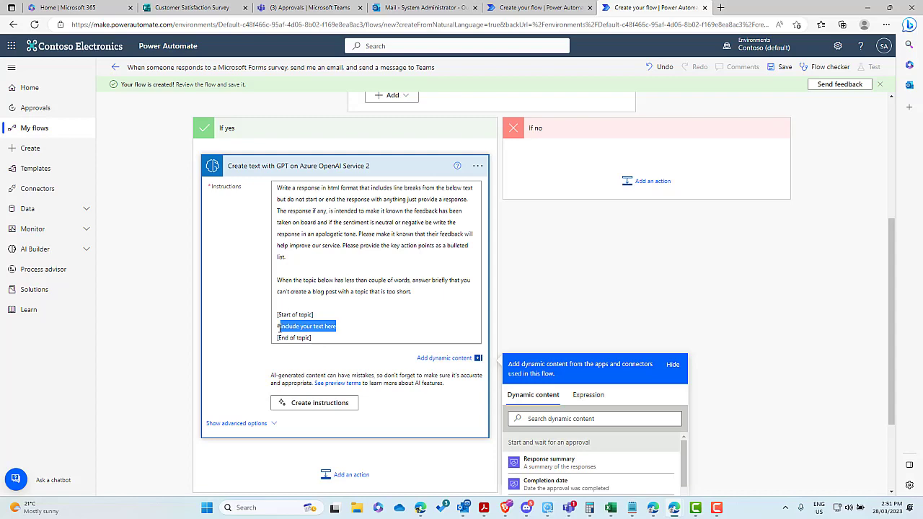
key("BackSpace")
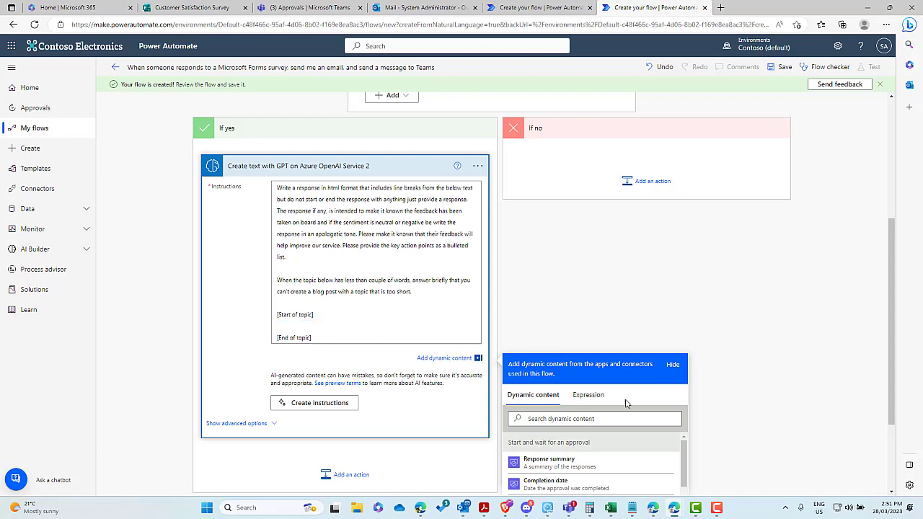
scroll(710, 428, "down", 1)
scroll(711, 428, "down", 1)
left_click_drag(684, 336, 682, 420)
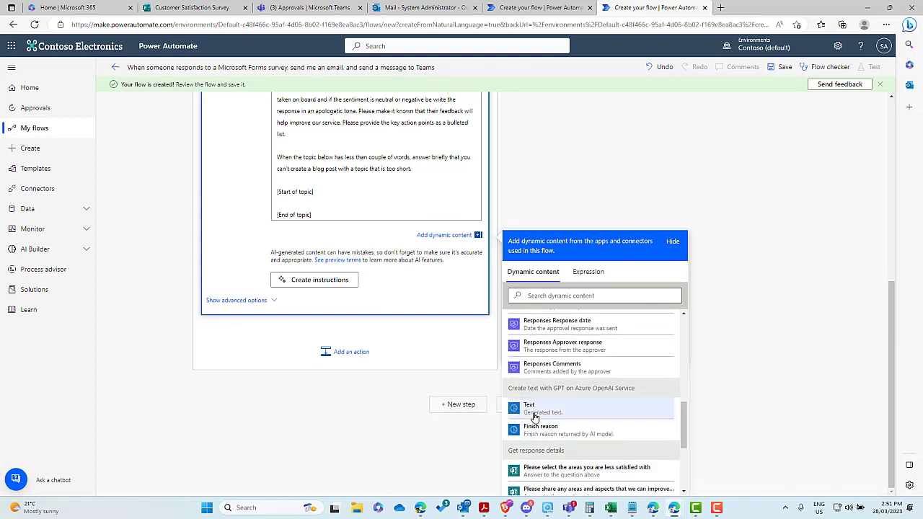
left_click(537, 413)
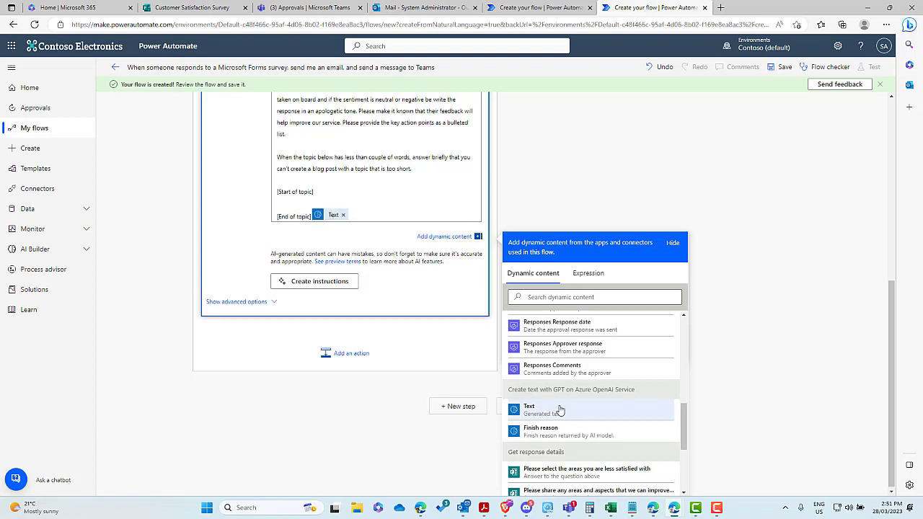
left_click(343, 215)
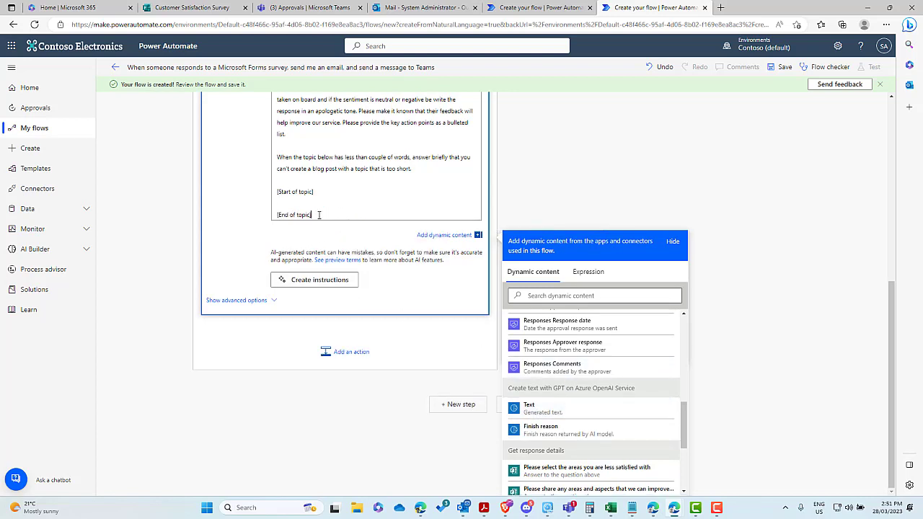
left_click(548, 414)
Step: Change 'topic' in the start and end markers to 'text' and 'test'
scroll(377, 291, "up", 1)
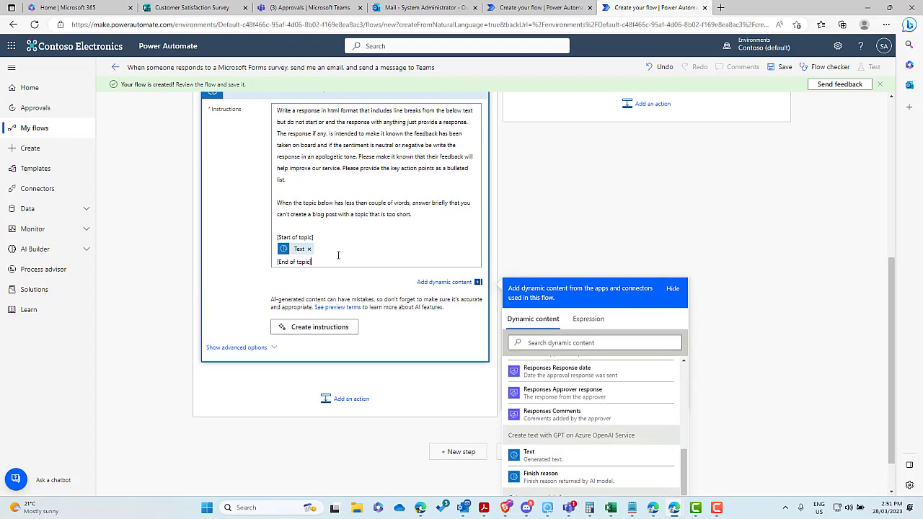
double_click(305, 252)
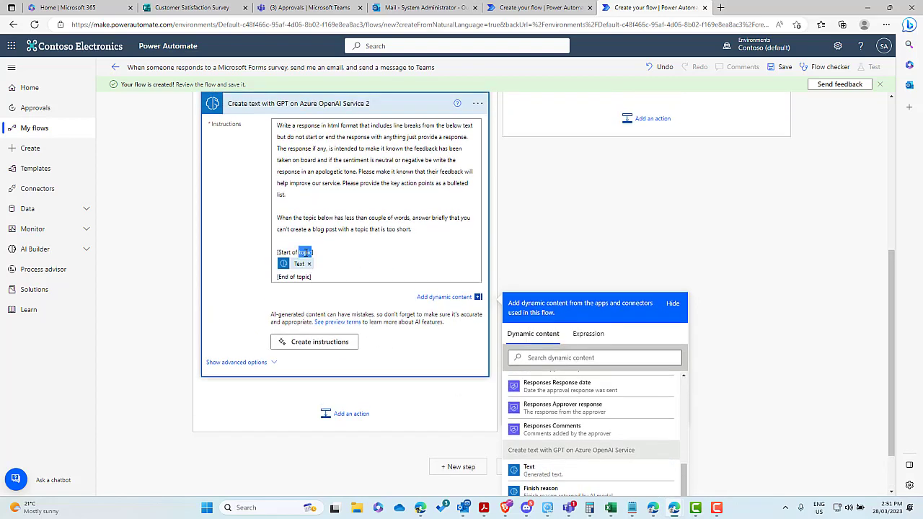
type("text")
double_click(302, 276)
type("test")
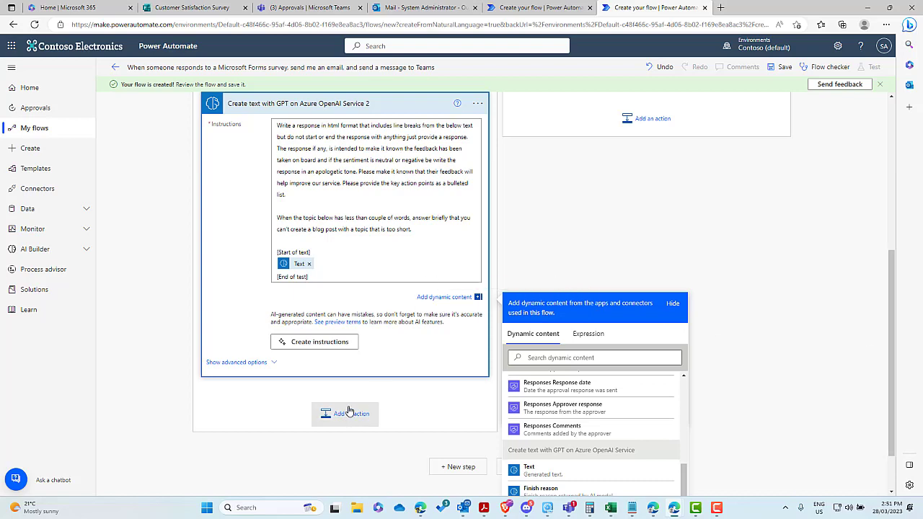
left_click(346, 412)
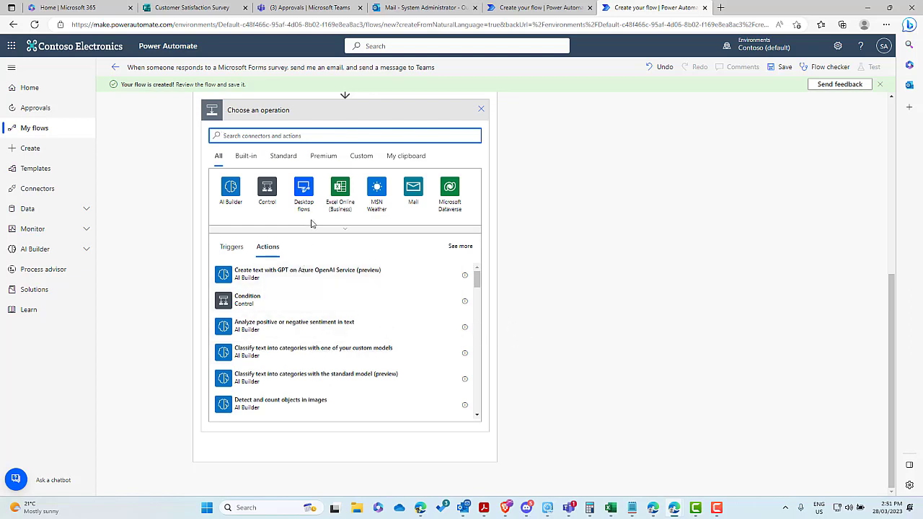
Step: Add a Send an email (V2) action to the respondent's Email Address, subject 'Your response has been received'
type("send")
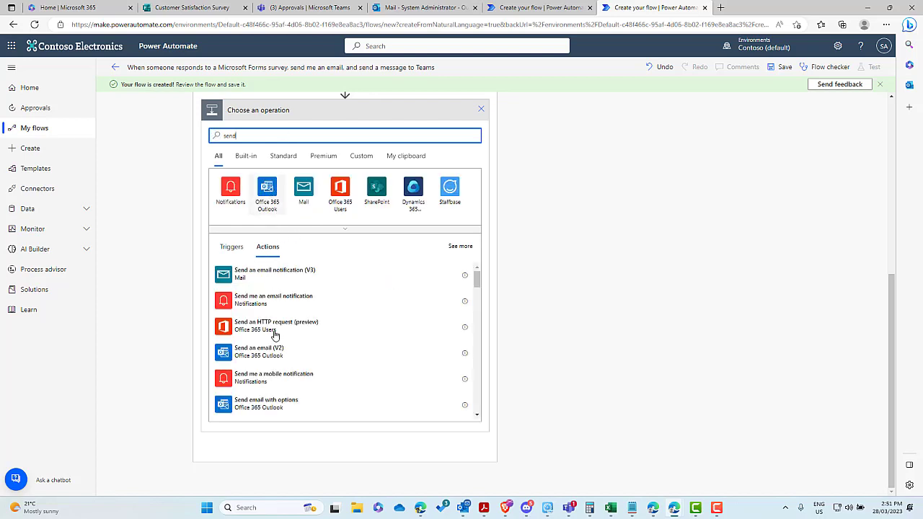
left_click(364, 356)
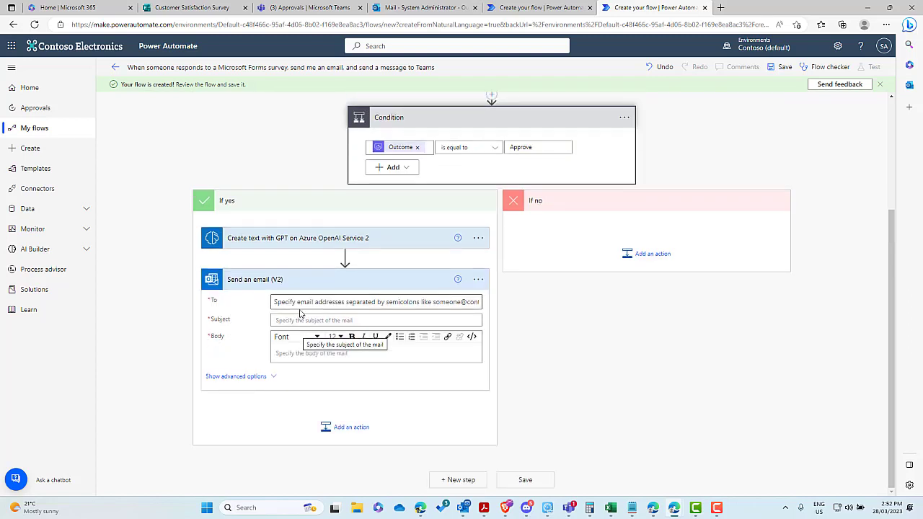
left_click(303, 301)
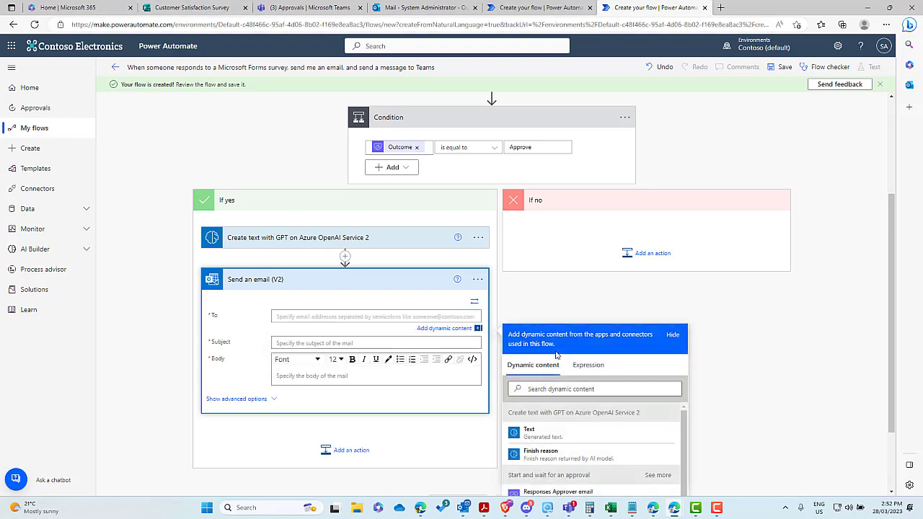
scroll(548, 353, "down", 2)
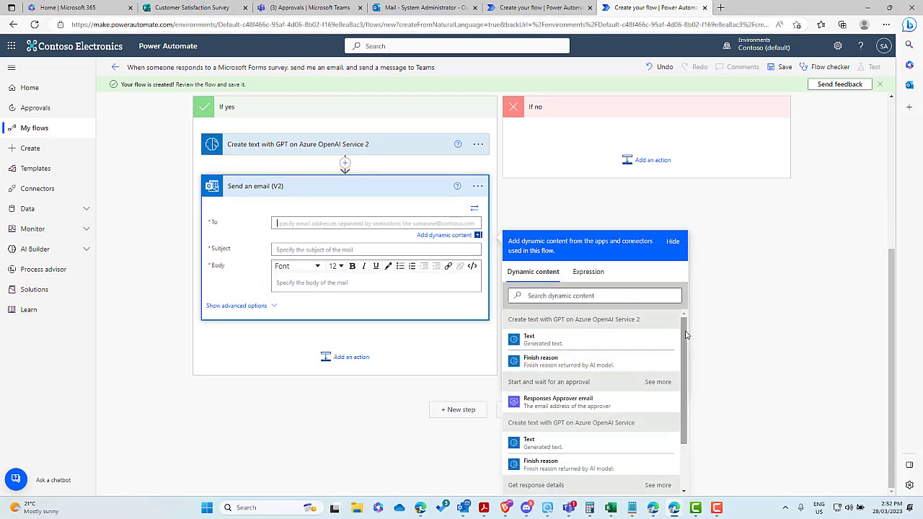
scroll(577, 418, "down", 3)
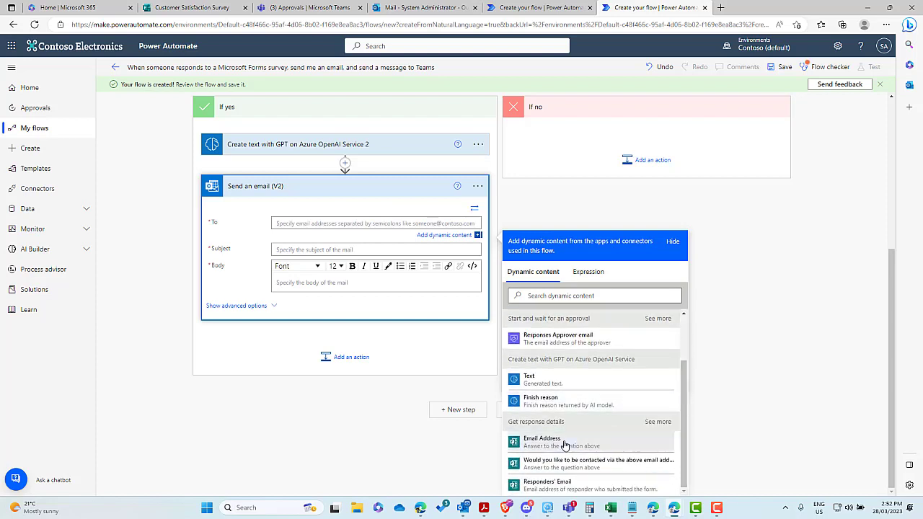
left_click(564, 441)
left_click(295, 250)
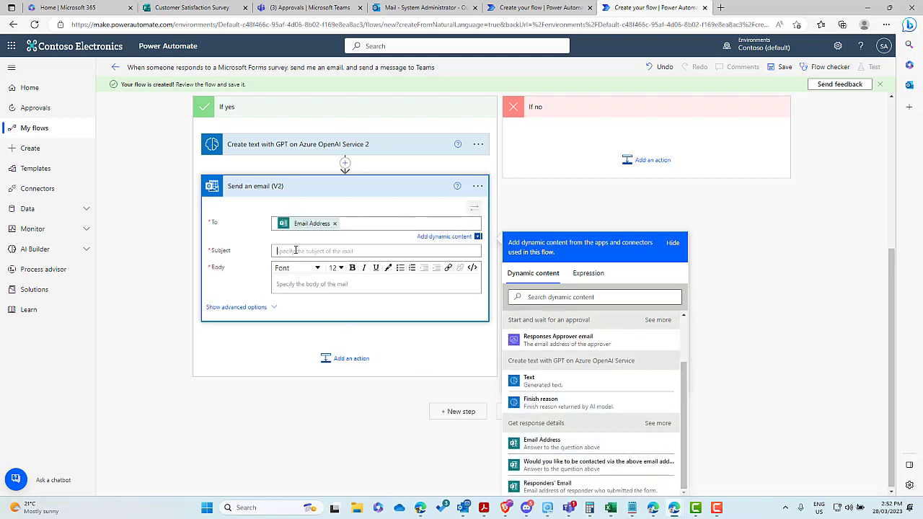
type("V")
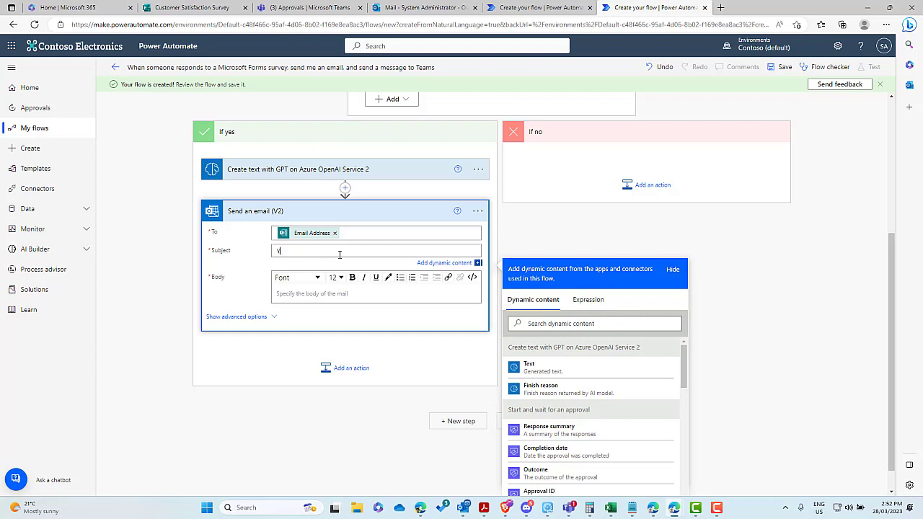
type("our response has been received")
Step: Start the body with 'Dear' followed by the respondent's name and a comma
left_click(330, 292)
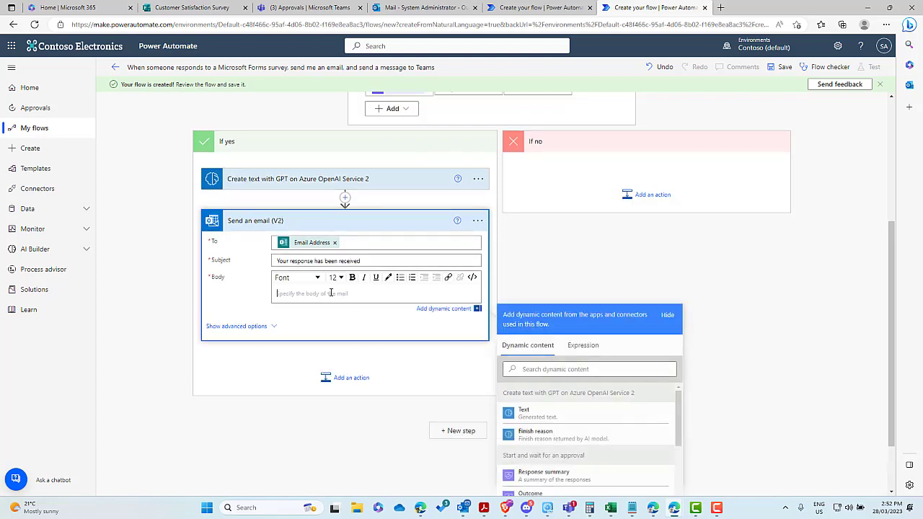
type("Dear")
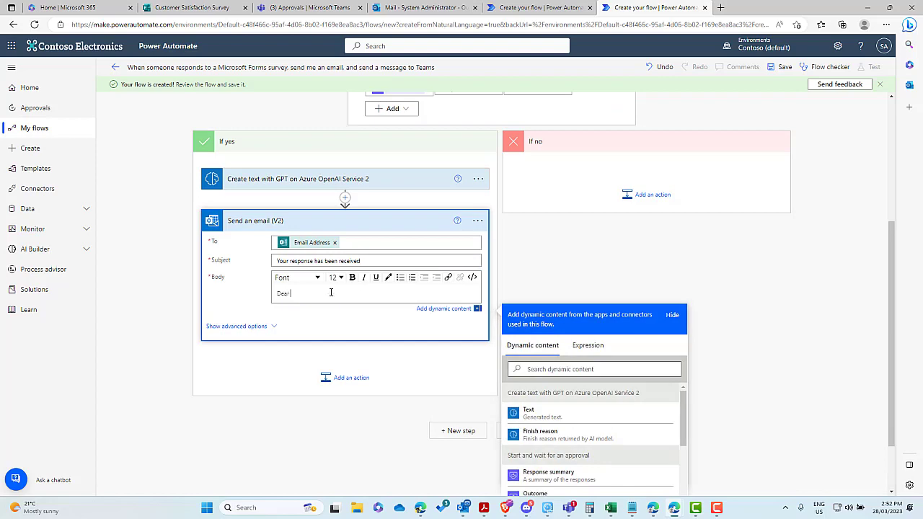
scroll(666, 435, "down", 5)
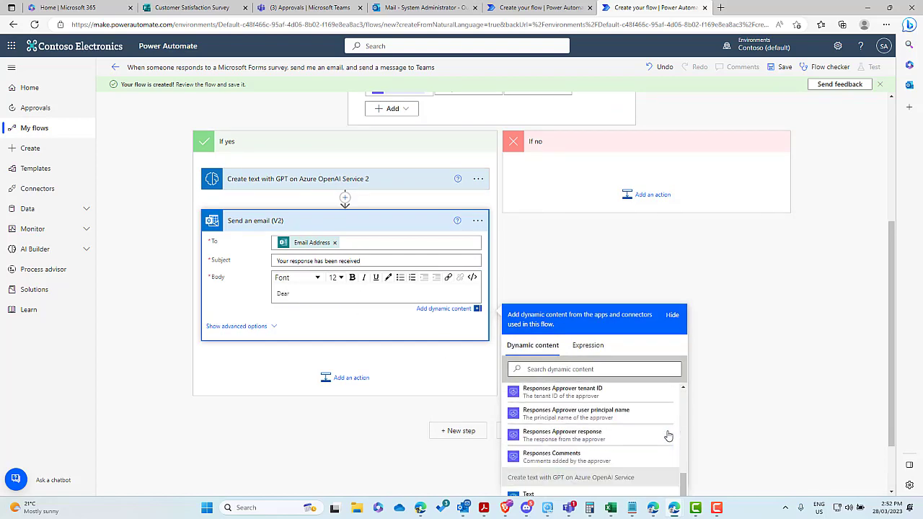
scroll(668, 435, "down", 5)
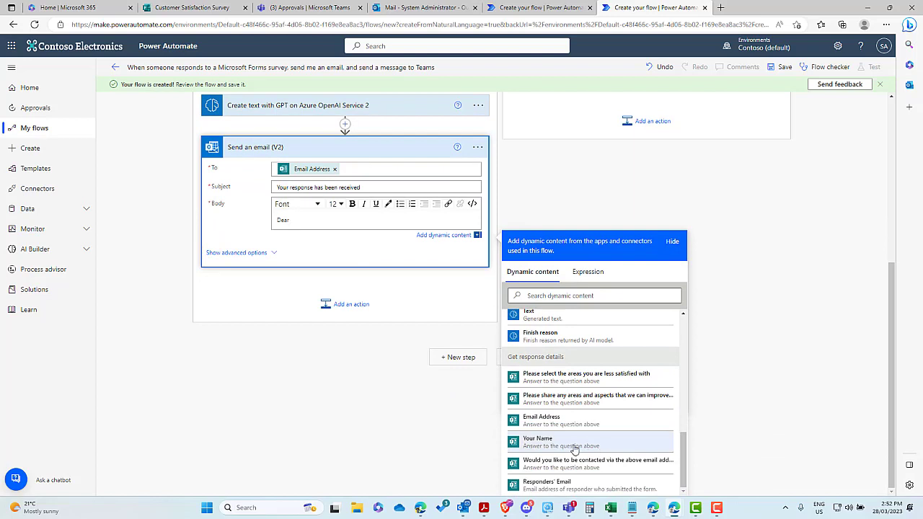
left_click(575, 444)
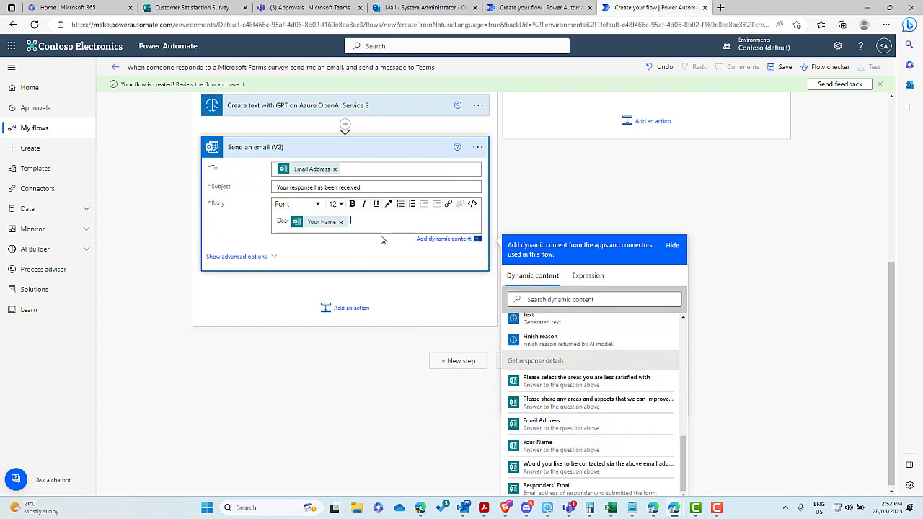
type(",")
key("Return")
key("Return")
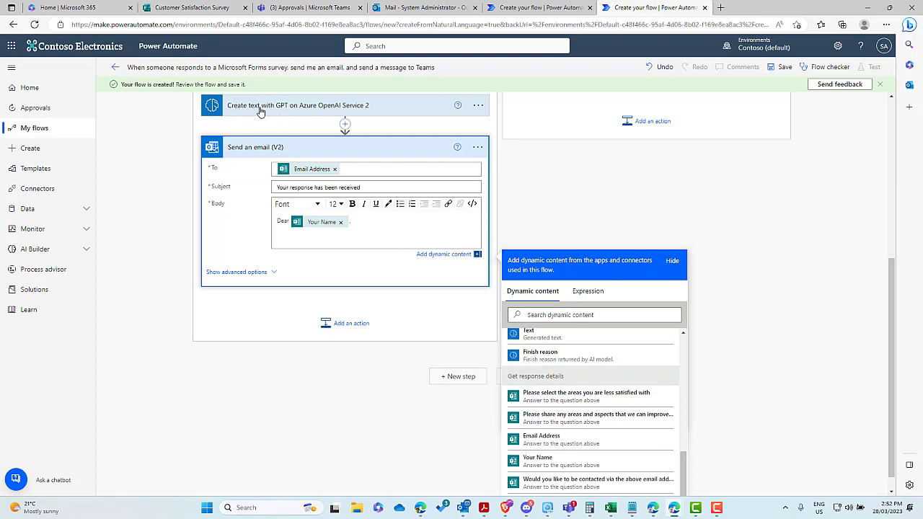
Step: Add the GPT-generated Text, then sign off with 'Kind regards' and the sender's name
scroll(566, 390, "up", 3)
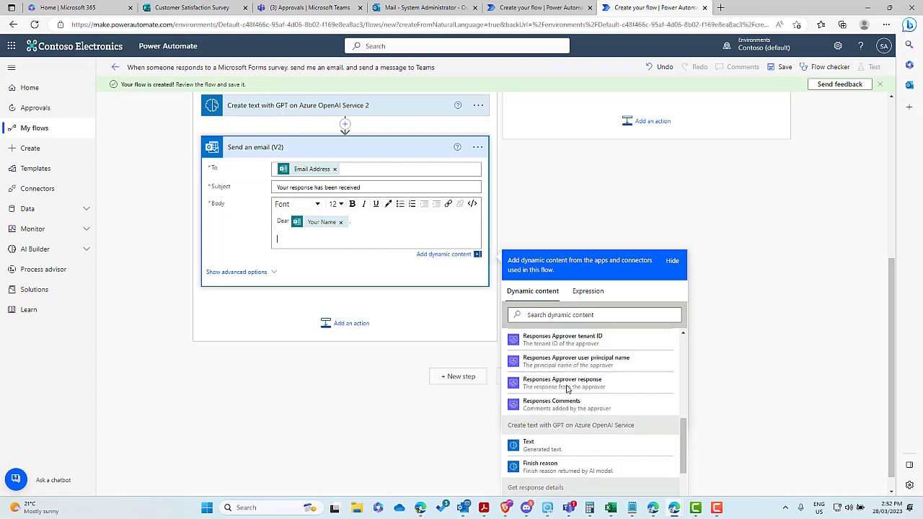
scroll(566, 390, "up", 6)
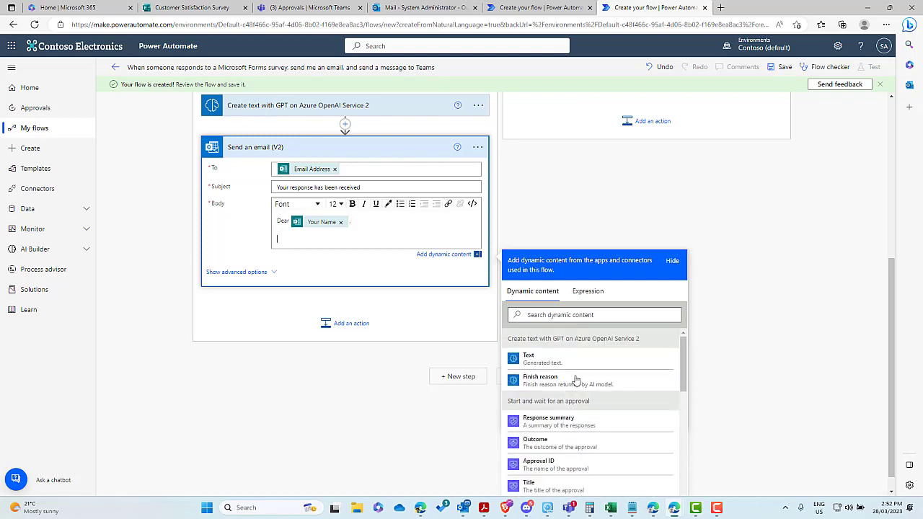
left_click(537, 368)
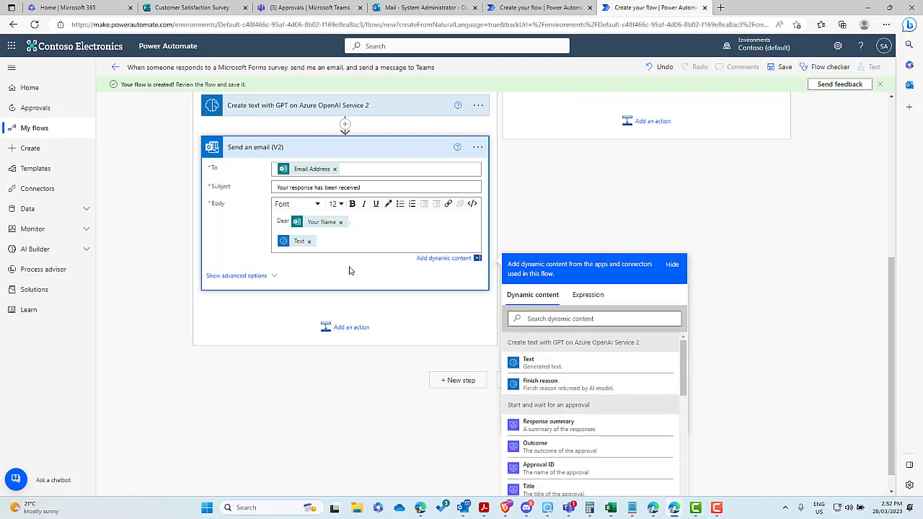
key("Return")
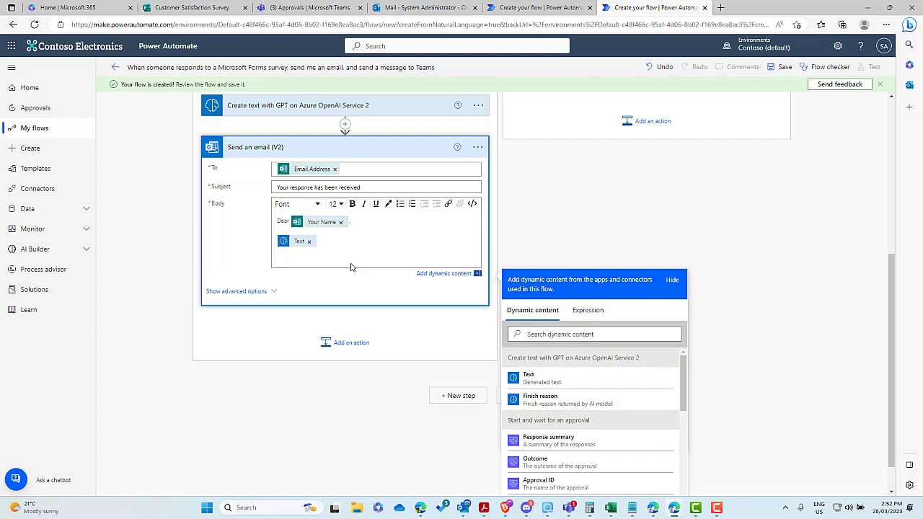
type("Kind regards")
key("Return")
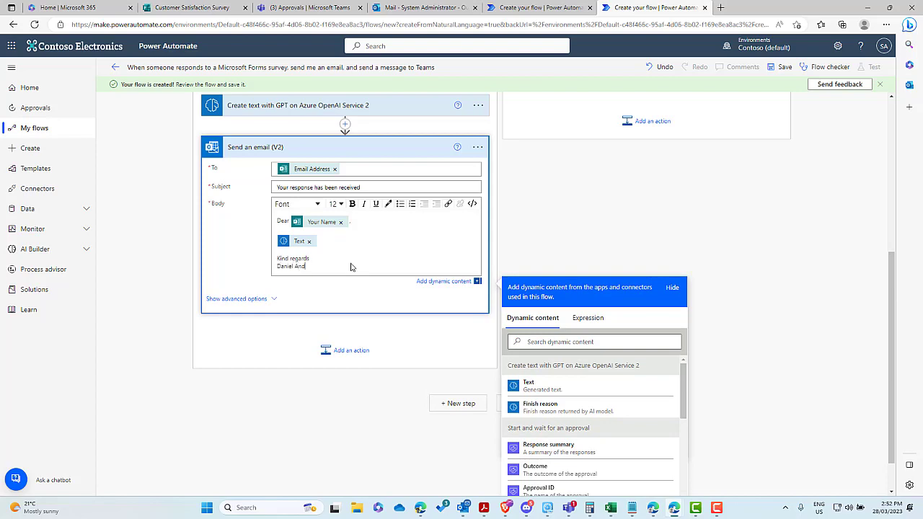
scroll(690, 235, "up", 1)
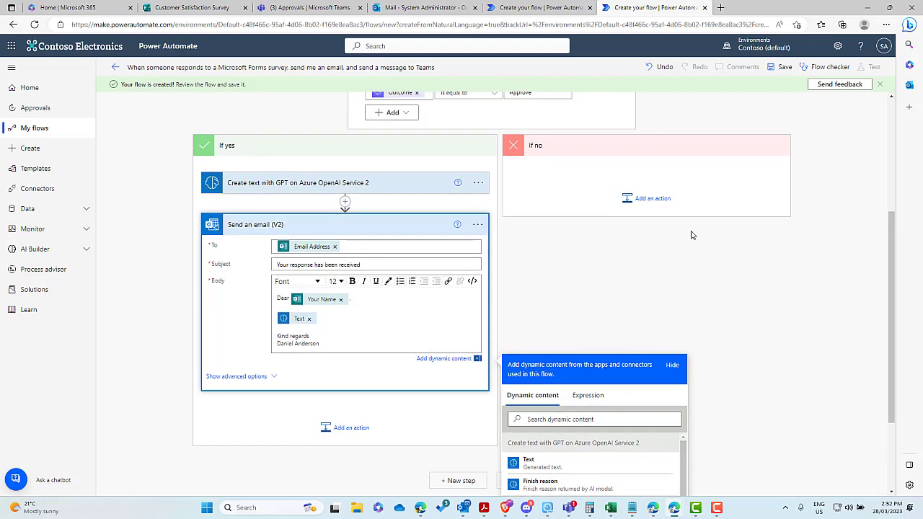
Step: Expand the first Create text with GPT step and read its sentiment-analysis instructions
scroll(690, 235, "up", 3)
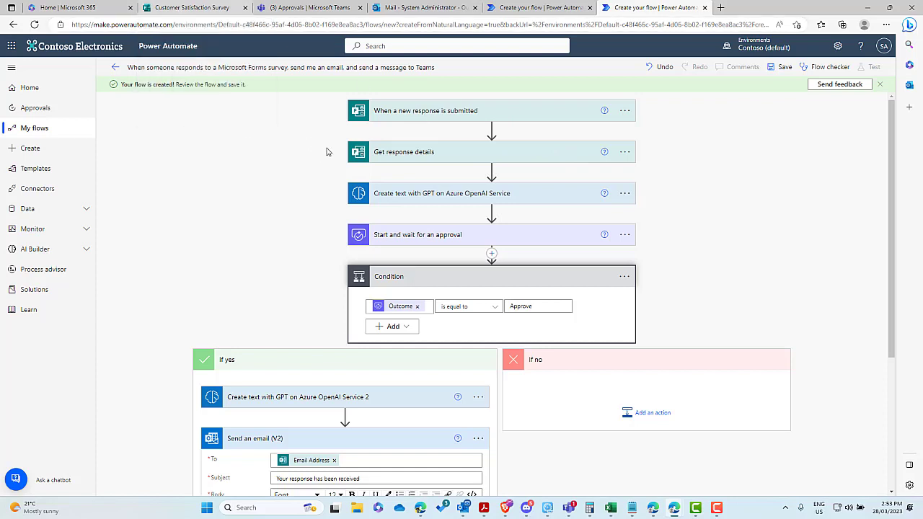
left_click(414, 196)
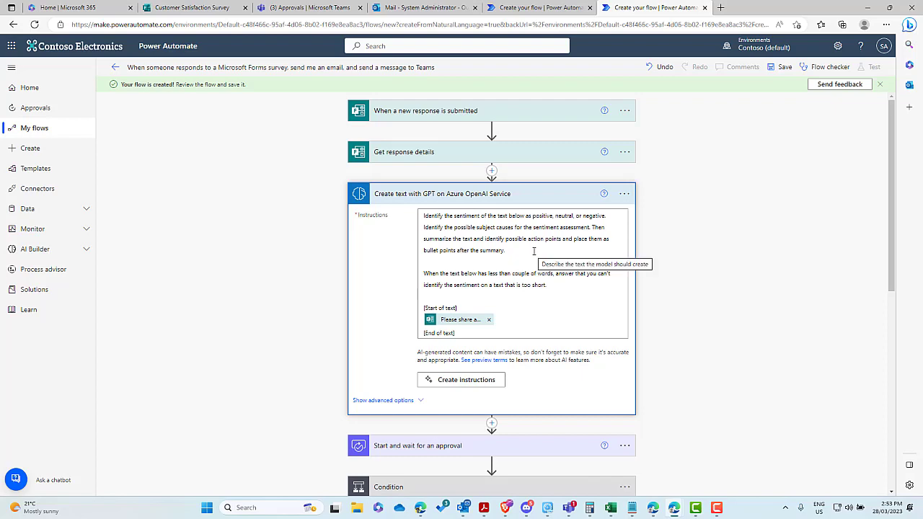
scroll(533, 251, "down", 5)
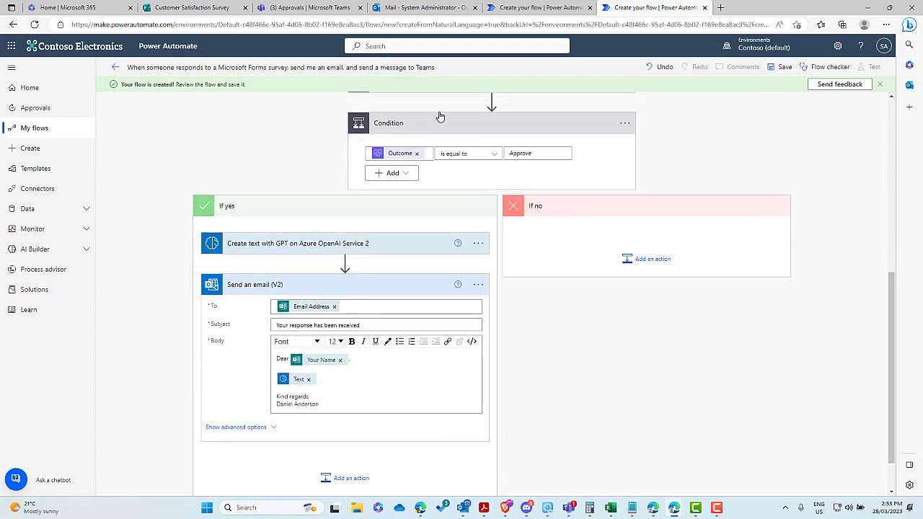
scroll(459, 156, "up", 1)
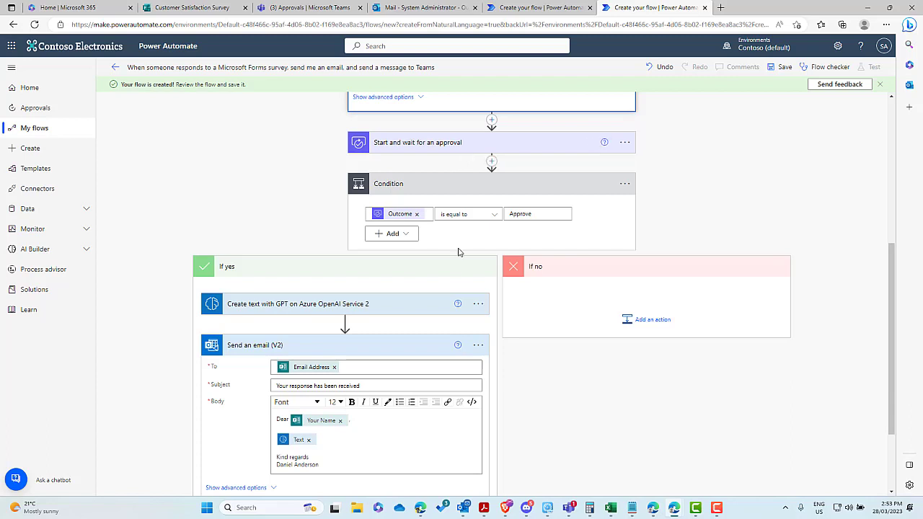
scroll(457, 251, "down", 1)
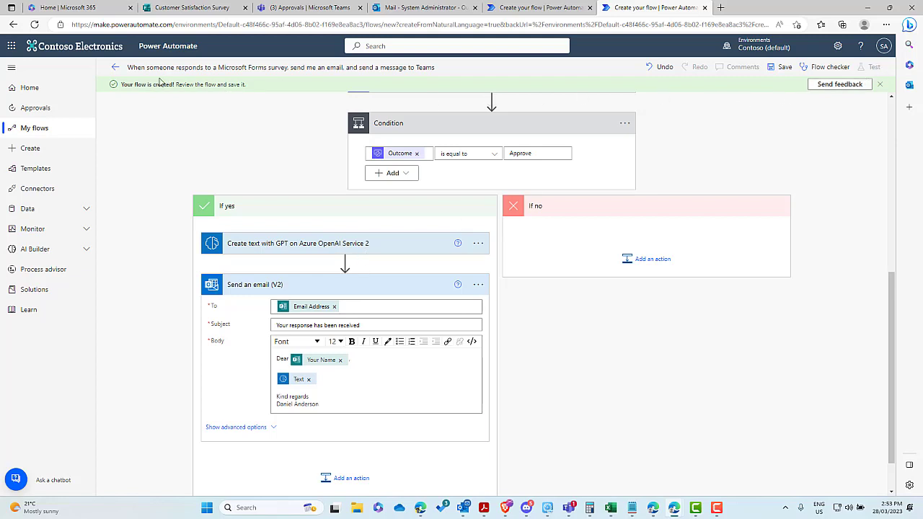
Step: Save the flow, start a manual test run, and bring up the Customer Satisfaction Survey
left_click(780, 66)
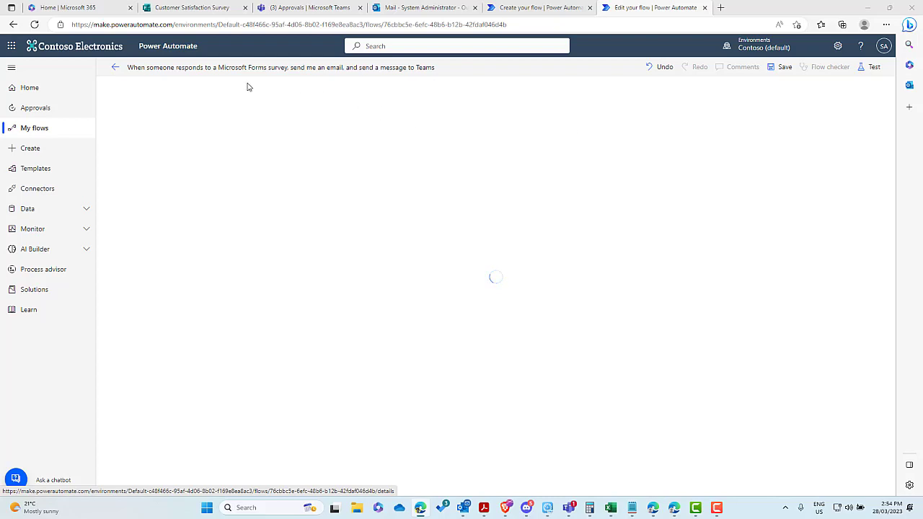
left_click(867, 68)
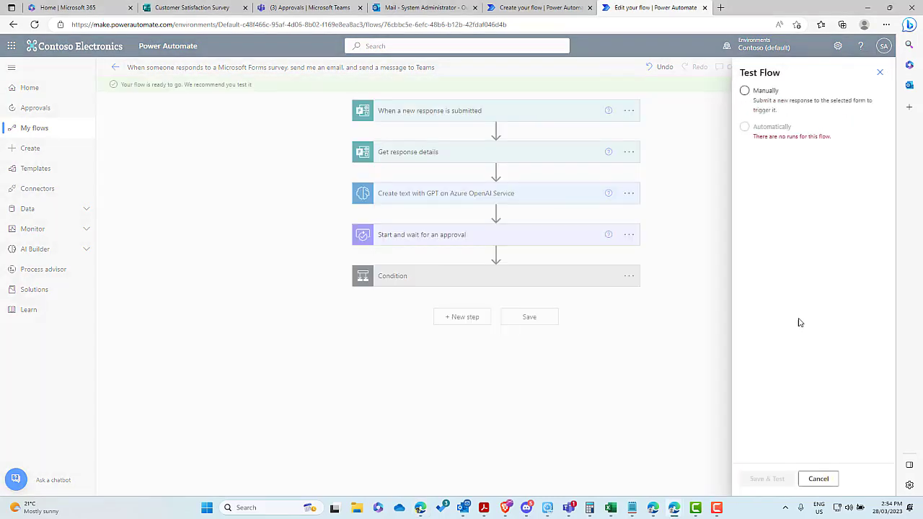
left_click(756, 100)
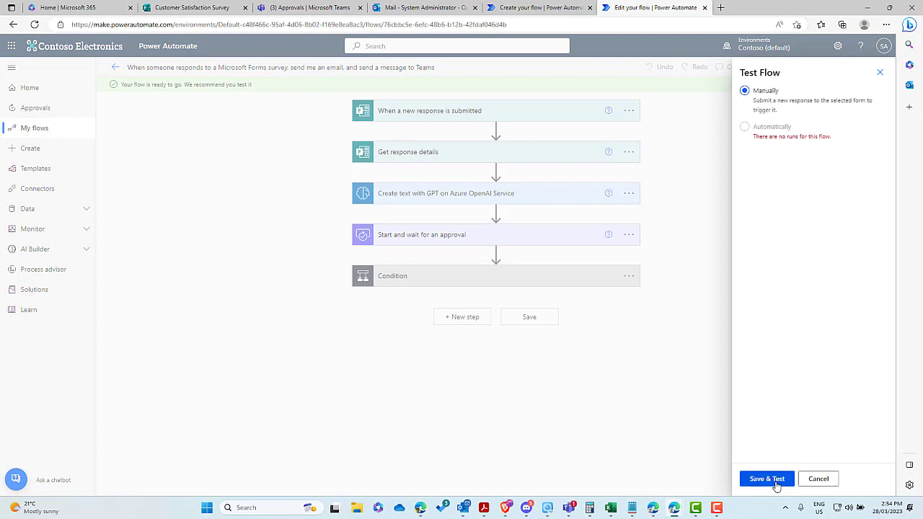
left_click(767, 479)
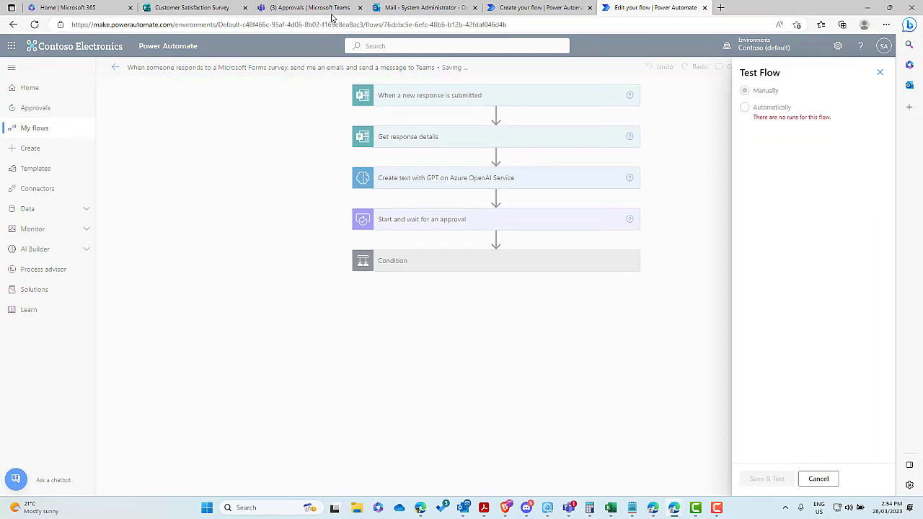
left_click(215, 9)
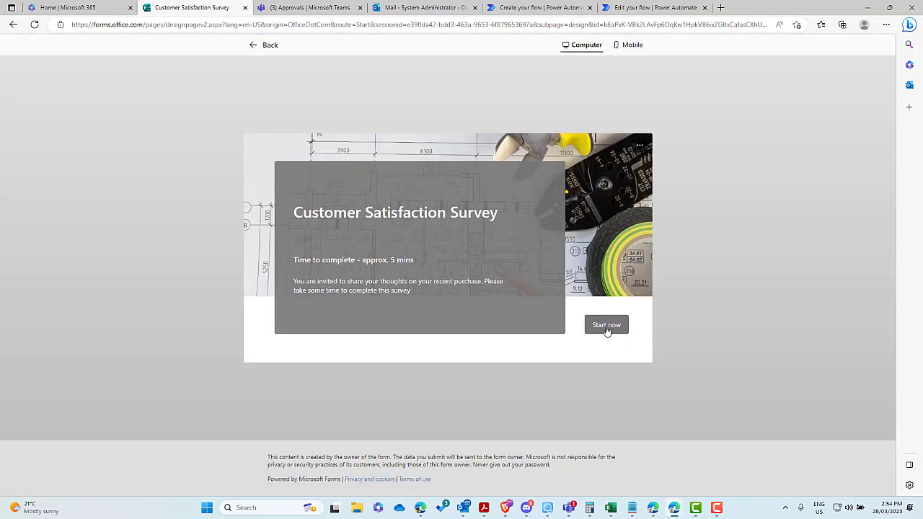
Step: Fill in the respondent's name and e-mail address and answer Yes to being contacted
left_click(606, 326)
left_click(385, 198)
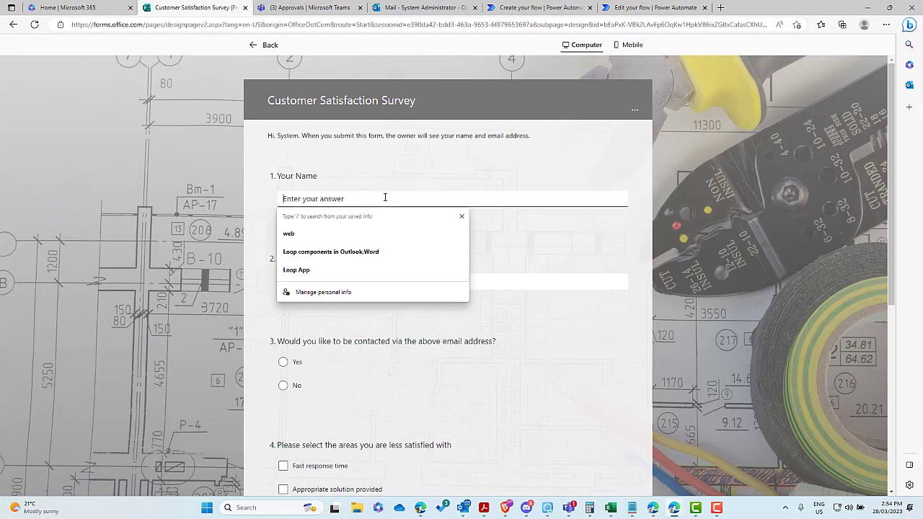
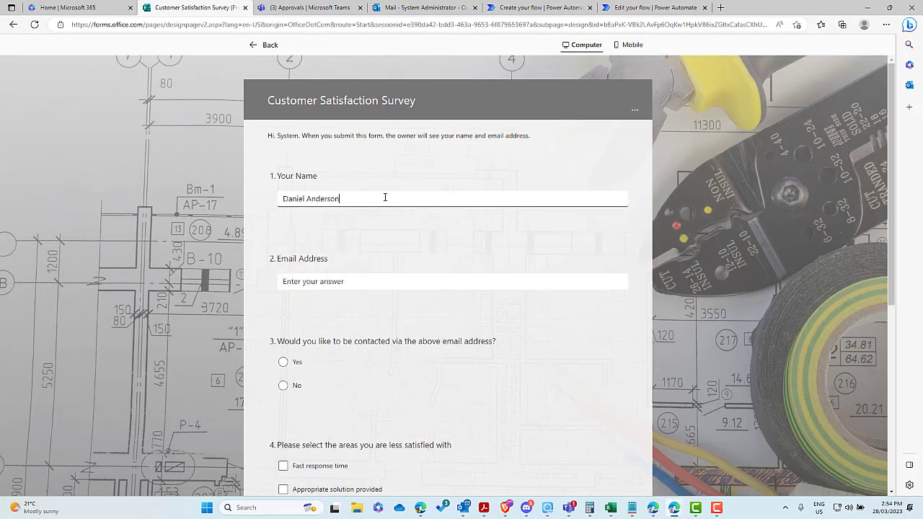
key("Tab")
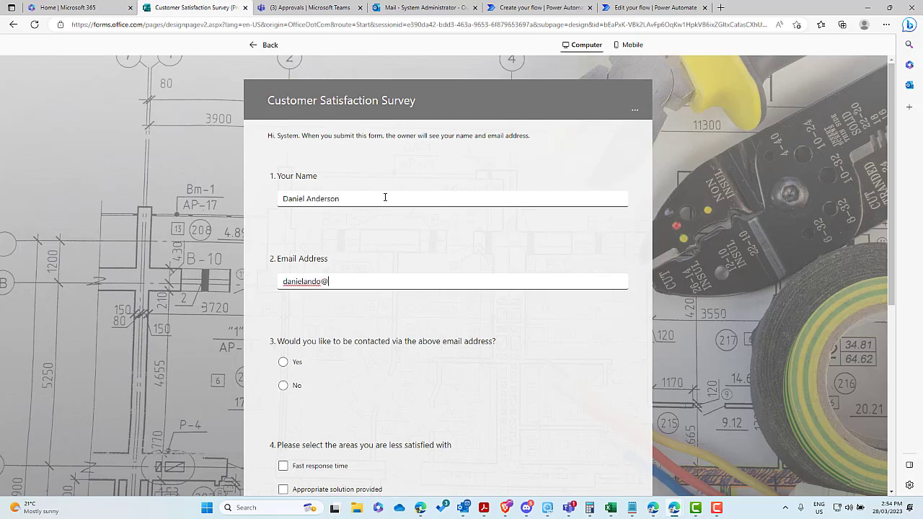
scroll(324, 276, "down", 2)
left_click(284, 231)
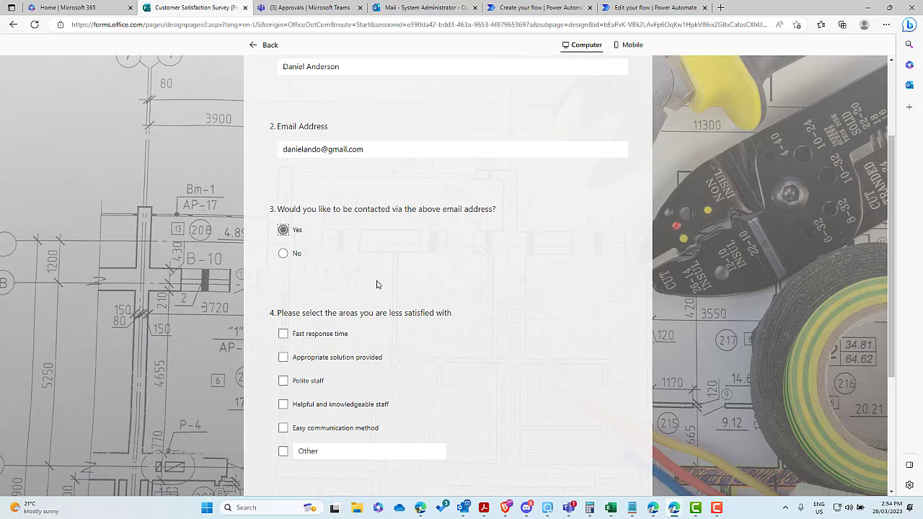
Step: Copy the ChatGPT-drafted late-delivery complaint and focus the question 5 answer box
scroll(377, 282, "down", 3)
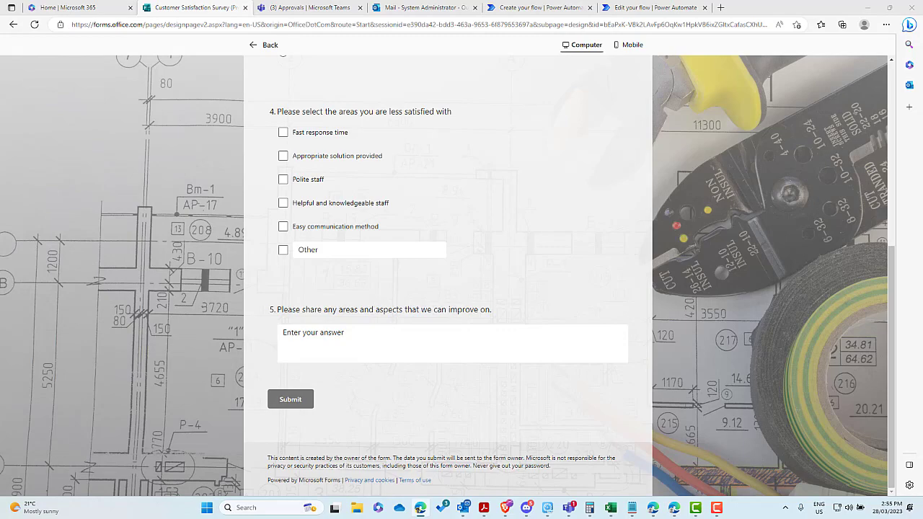
left_click_drag(922, 159, 317, 94)
double_click(447, 93)
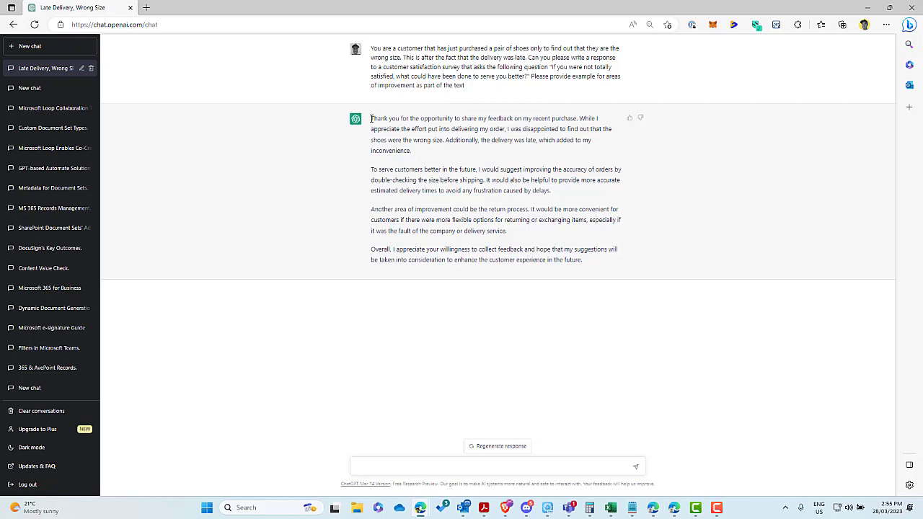
left_click_drag(371, 118, 596, 262)
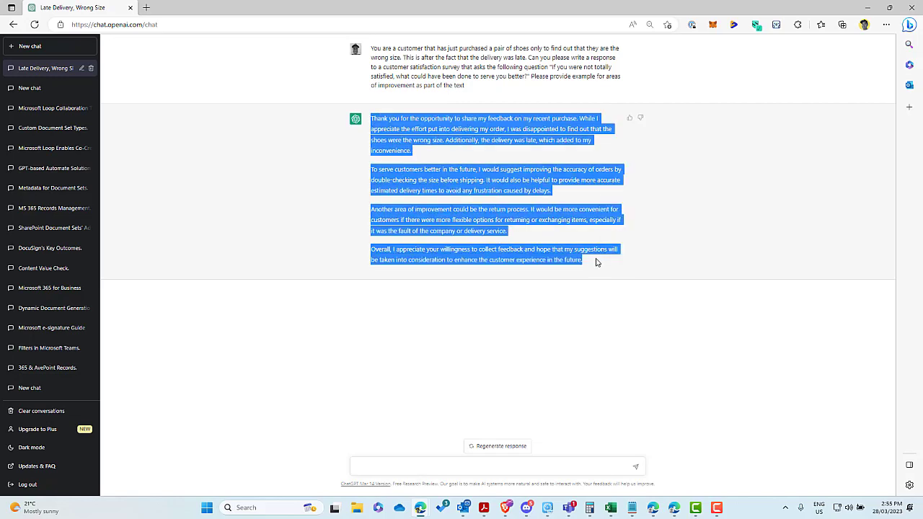
left_click_drag(570, 15, 921, 93)
left_click(348, 338)
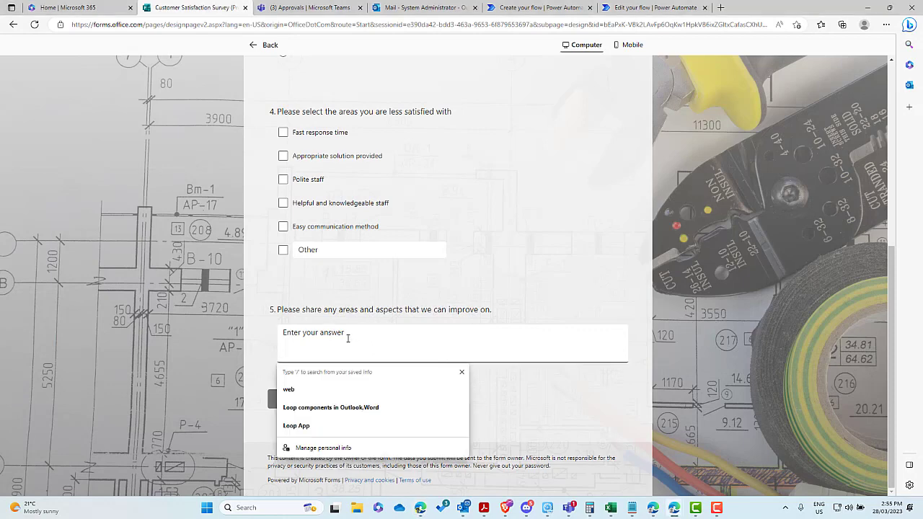
Step: Paste the complaint into question 5, submit the survey, and check the flow's run history
key("ctrl+v")
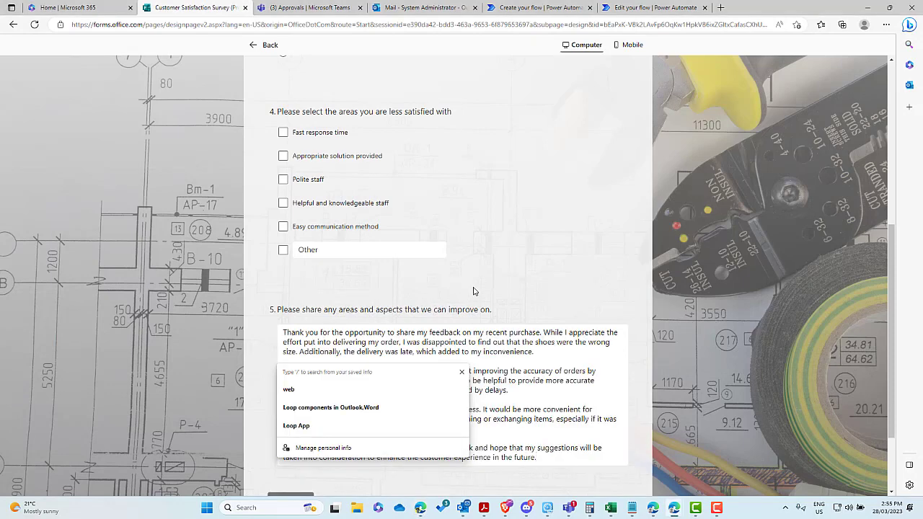
left_click(473, 290)
scroll(473, 290, "down", 2)
left_click(290, 398)
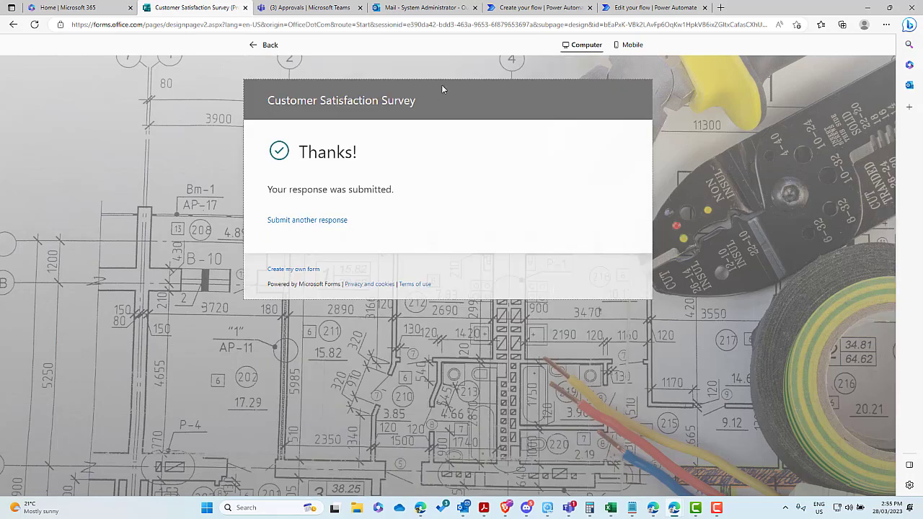
left_click(652, 8)
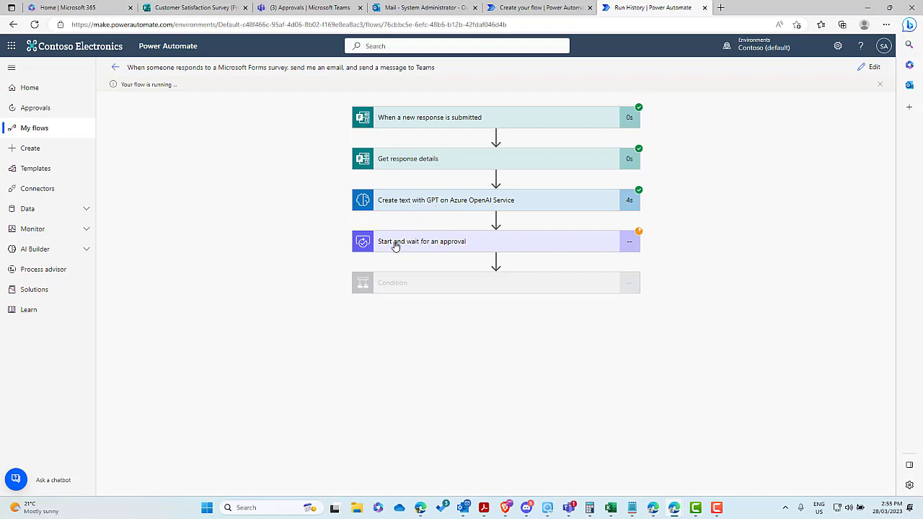
Step: Bring up the pending survey approval request in Microsoft Teams Approvals
left_click(307, 8)
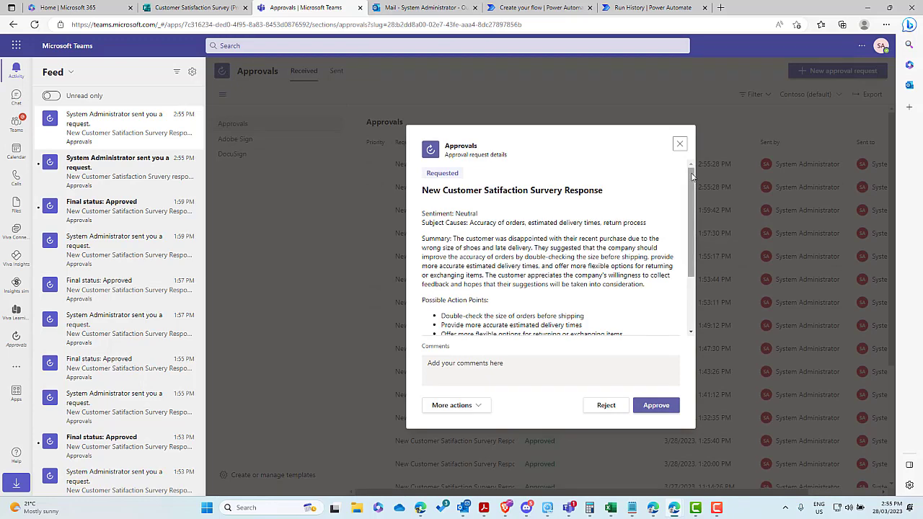
Step: Close the open approval details and open the other new survey approval request
scroll(686, 207, "down", 2)
scroll(685, 207, "down", 3)
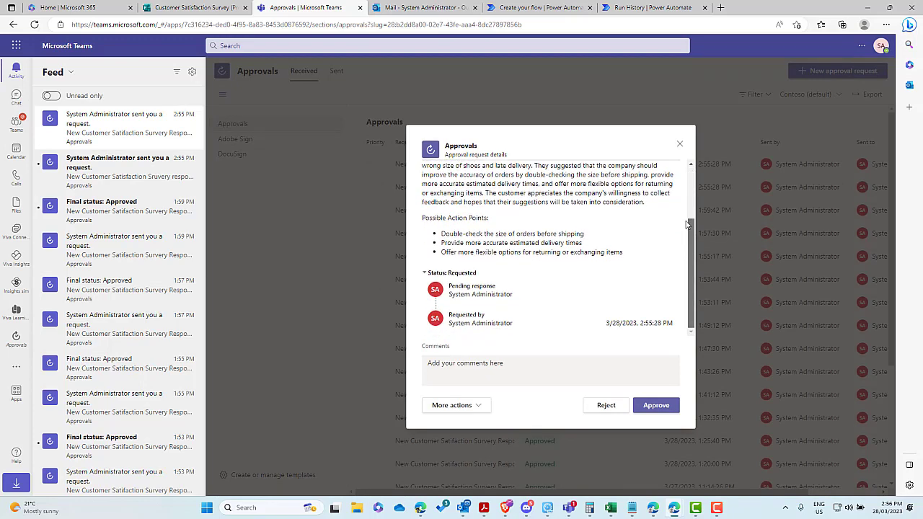
left_click(691, 164)
left_click(690, 165)
scroll(692, 188, "down", 5)
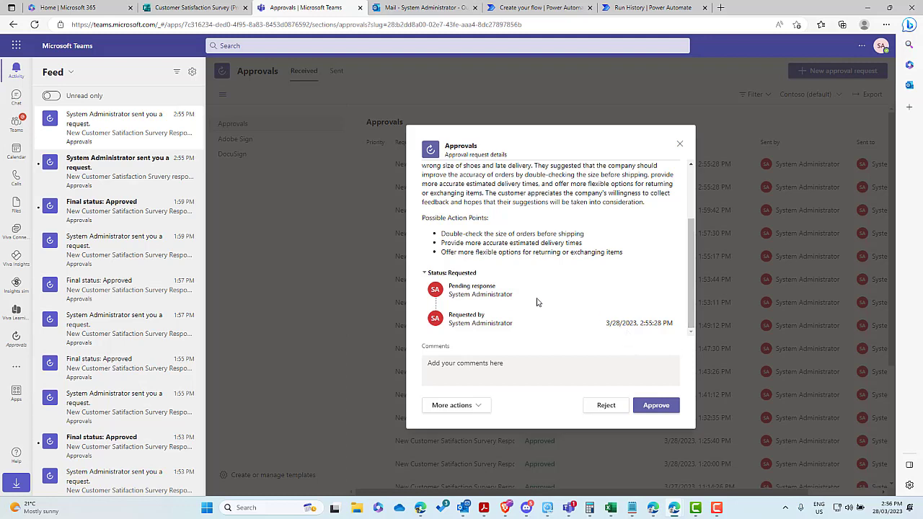
left_click(679, 143)
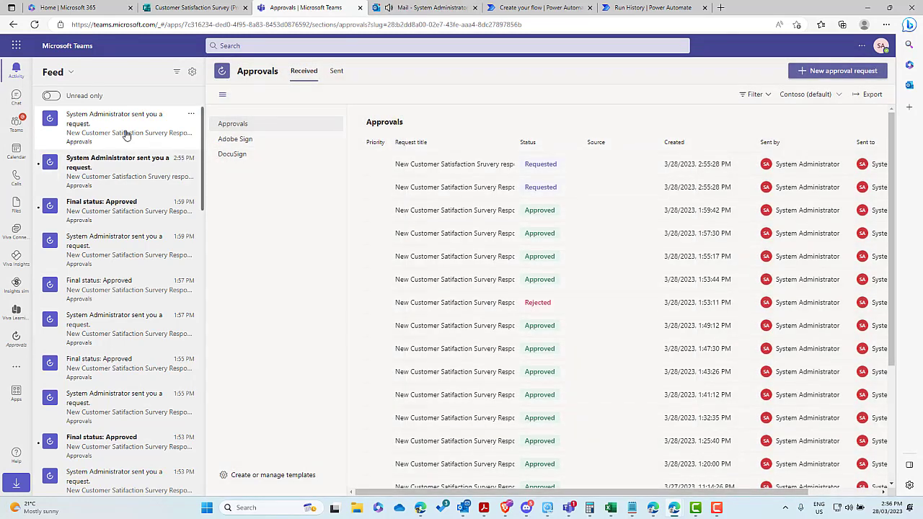
left_click(124, 176)
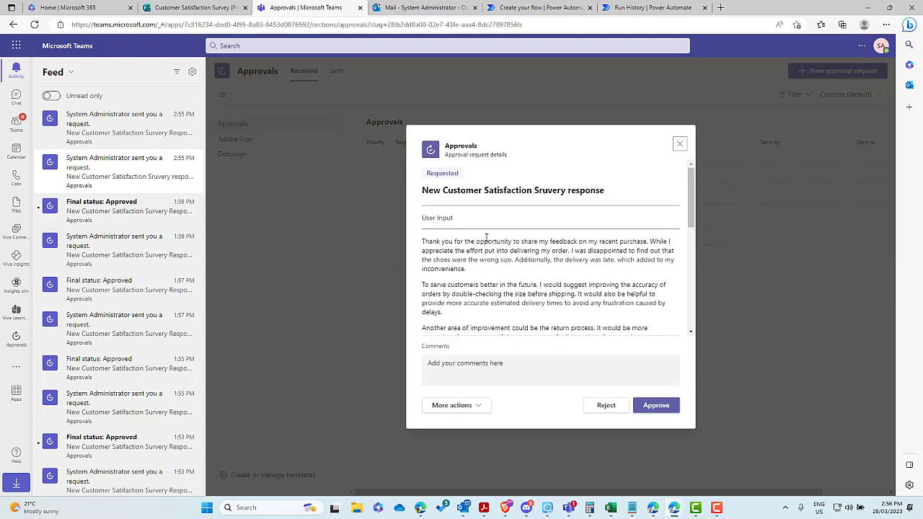
Step: Read through the customer's feedback in the request's User Input
scroll(487, 238, "down", 1)
mouse_move(691, 186)
left_mouse_down()
mouse_move(690, 263)
mouse_move(690, 183)
left_mouse_up()
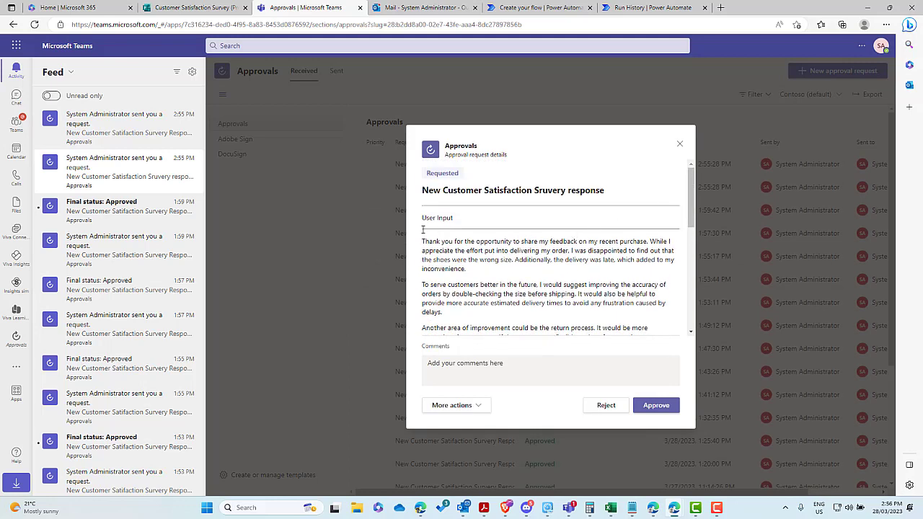
left_click_drag(422, 242, 510, 303)
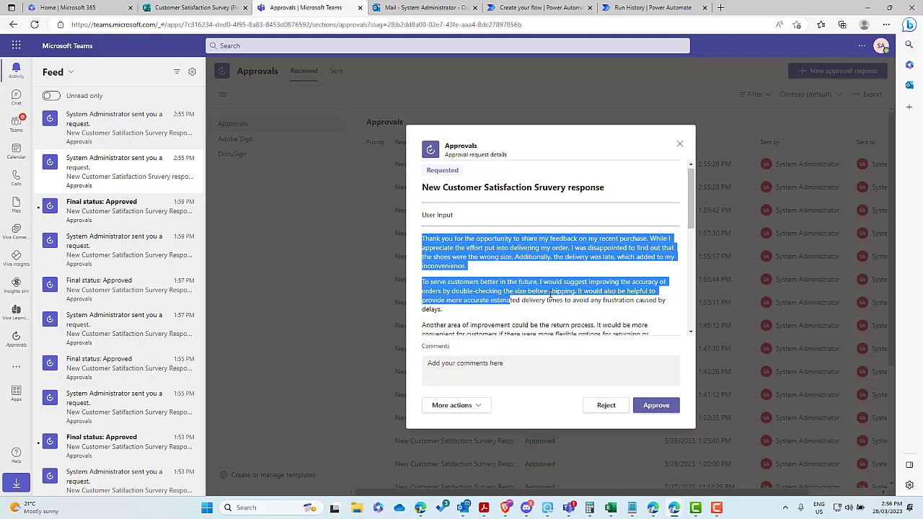
scroll(510, 304, "down", 3)
scroll(550, 292, "down", 2)
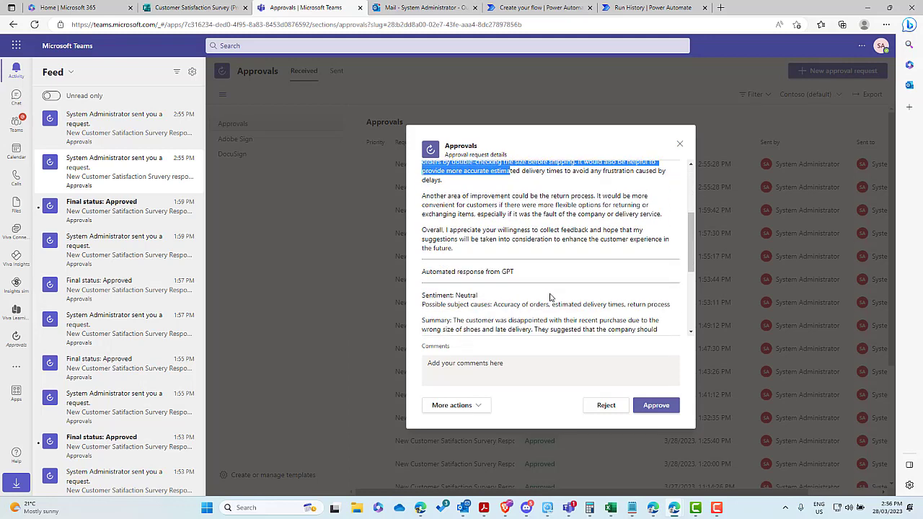
scroll(550, 295, "up", 2)
scroll(549, 294, "down", 3)
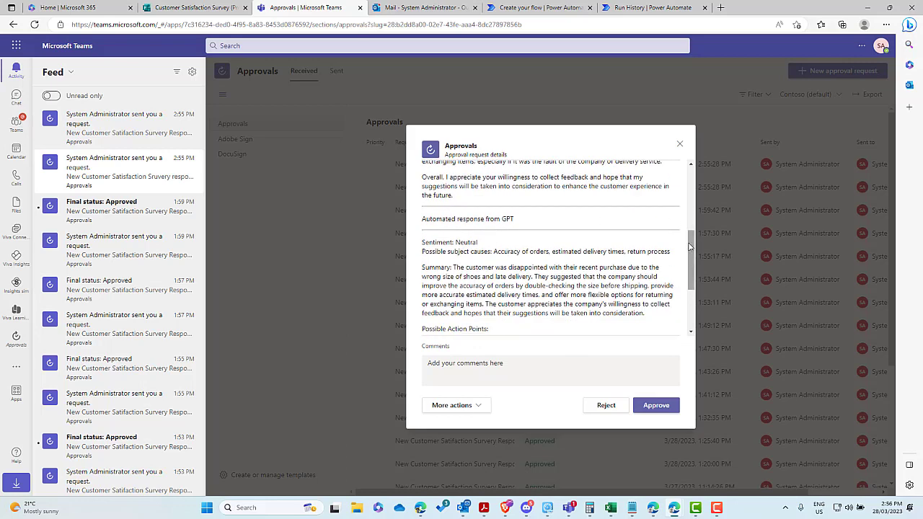
scroll(688, 242, "down", 1)
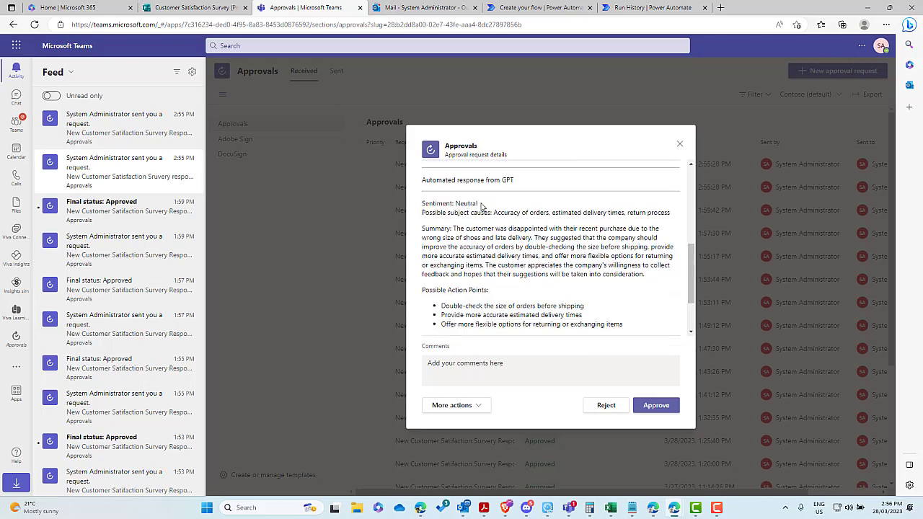
Step: Check the Neutral sentiment and three action points, then approve the request
left_click_drag(478, 204, 559, 217)
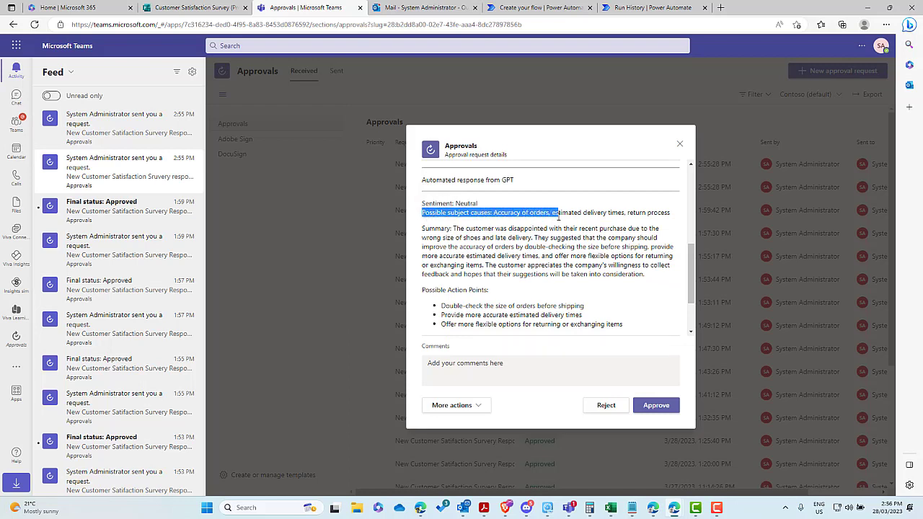
left_click(465, 204)
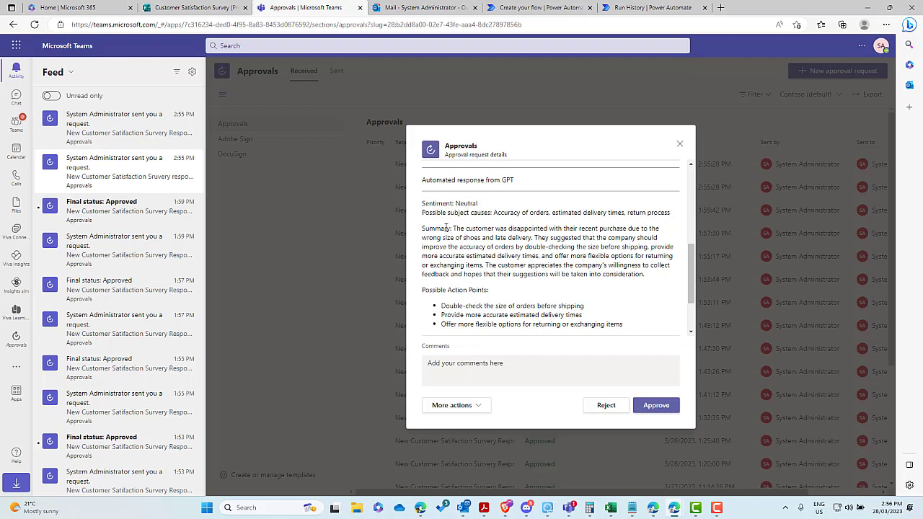
left_click_drag(456, 228, 475, 229)
scroll(505, 265, "down", 1)
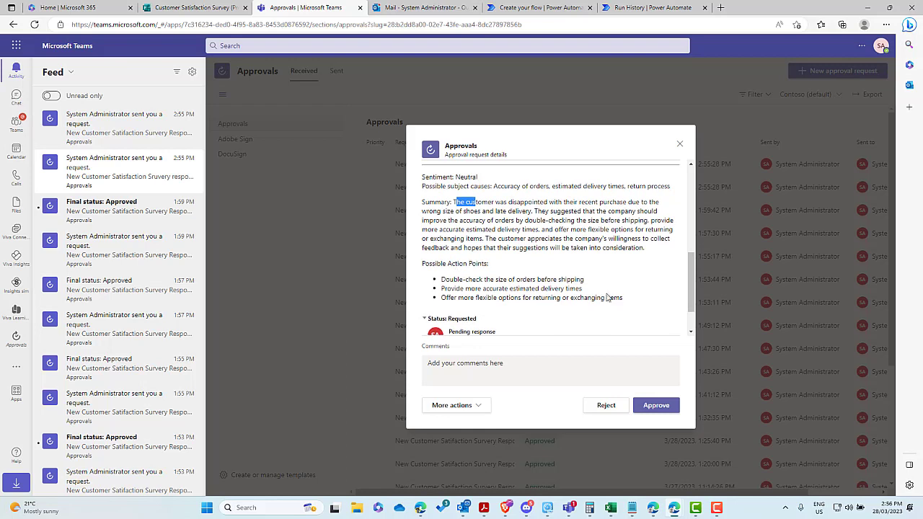
left_click_drag(624, 300, 441, 279)
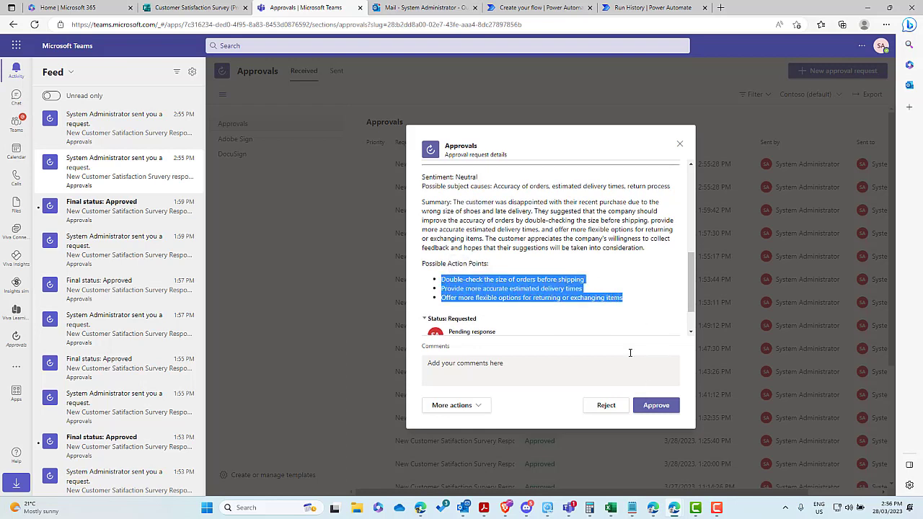
left_click(655, 406)
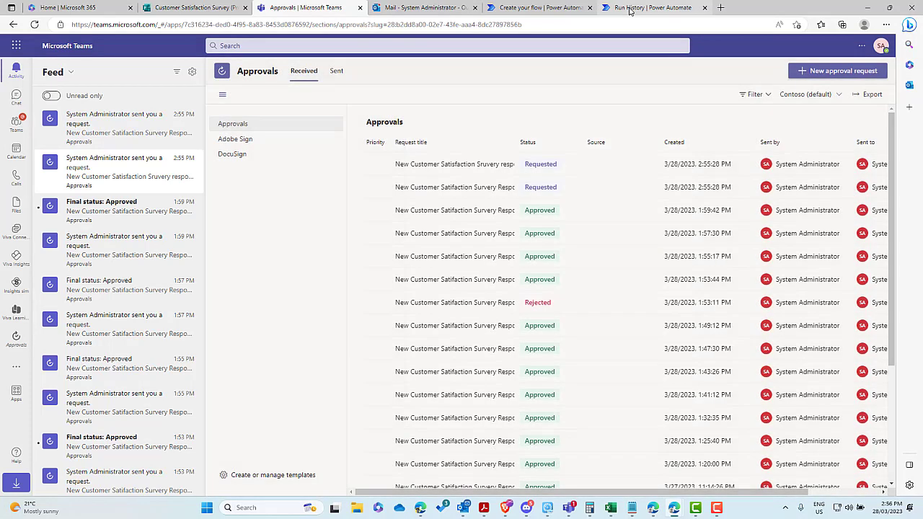
Step: Verify the Condition step succeeded in run history, then bring the Gmail reply window on-screen
left_click(653, 8)
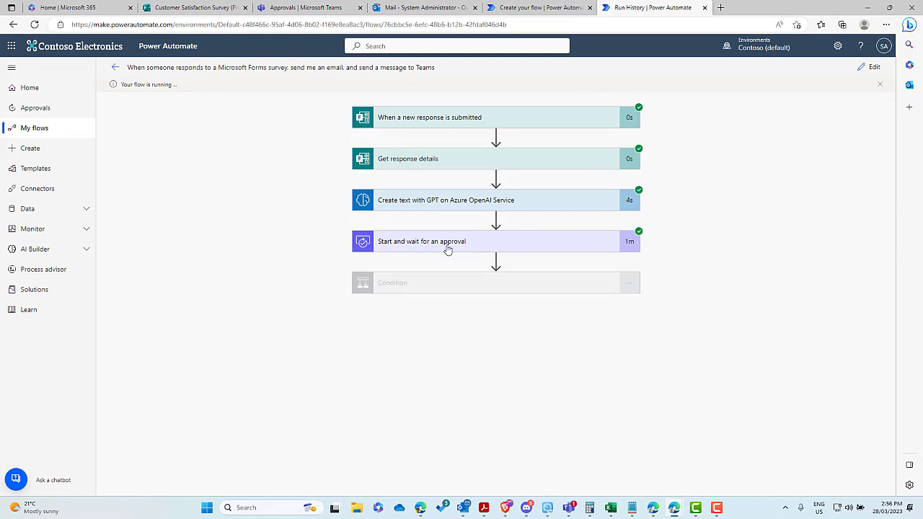
left_click(509, 287)
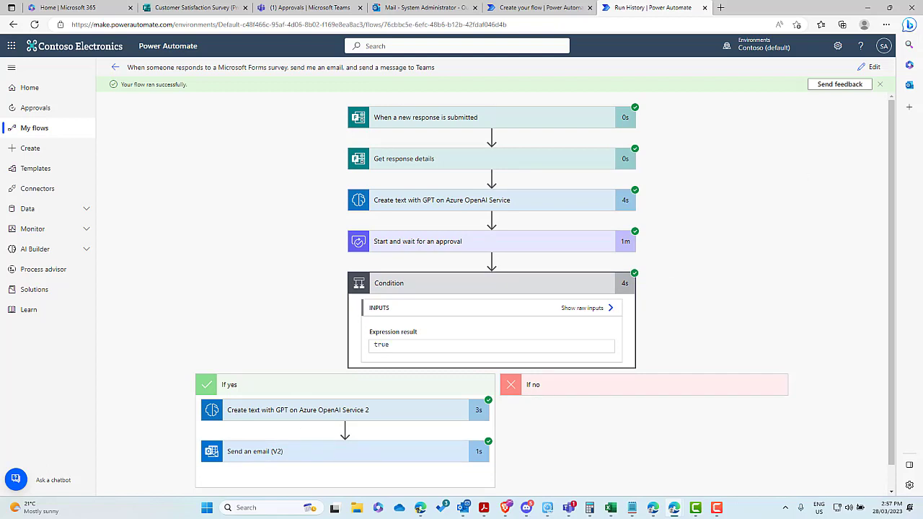
key("alt+Tab")
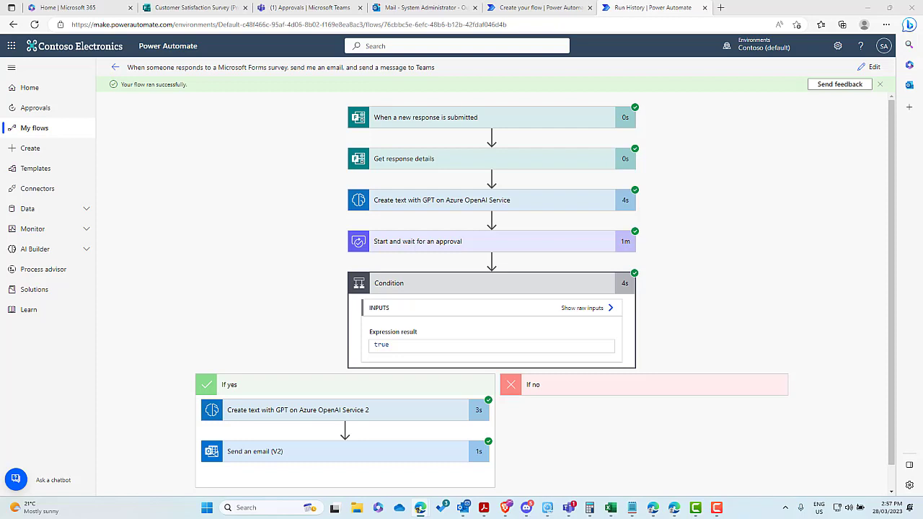
scroll(490, 288, "down", 1)
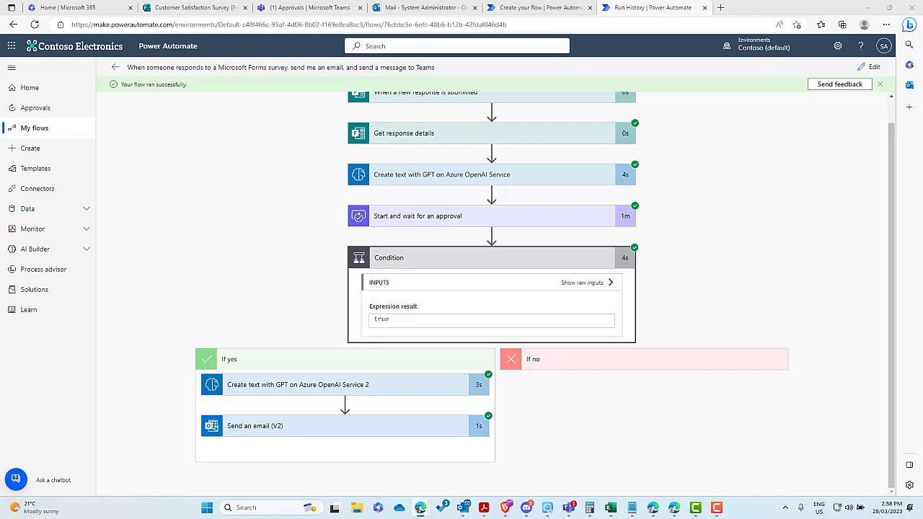
left_click_drag(922, 202, 472, 104)
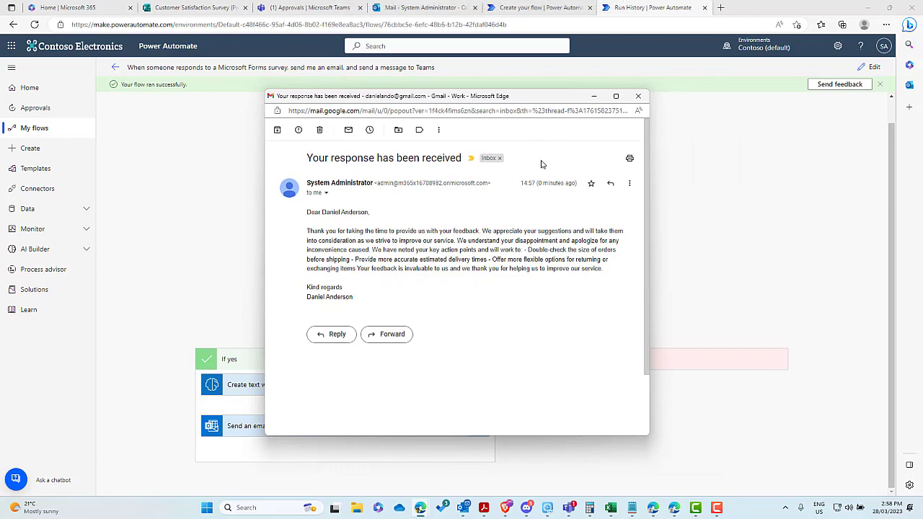
Step: Review the reply's greeting and three action points, then drag the Gmail window right
left_click_drag(307, 213, 372, 241)
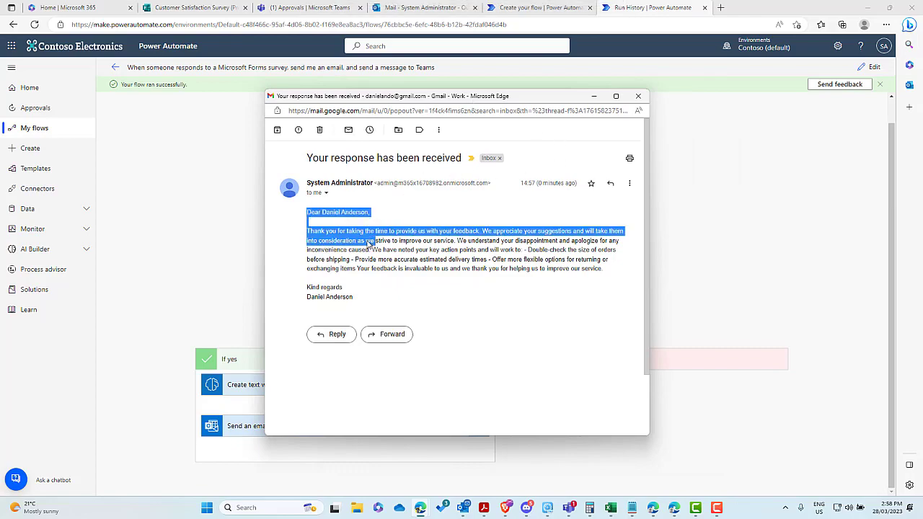
left_click(353, 238)
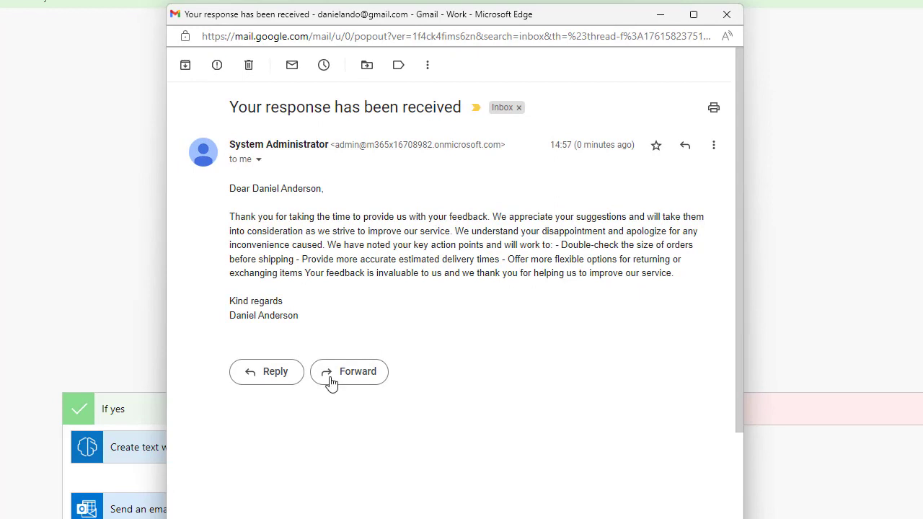
left_click_drag(405, 13, 565, 7)
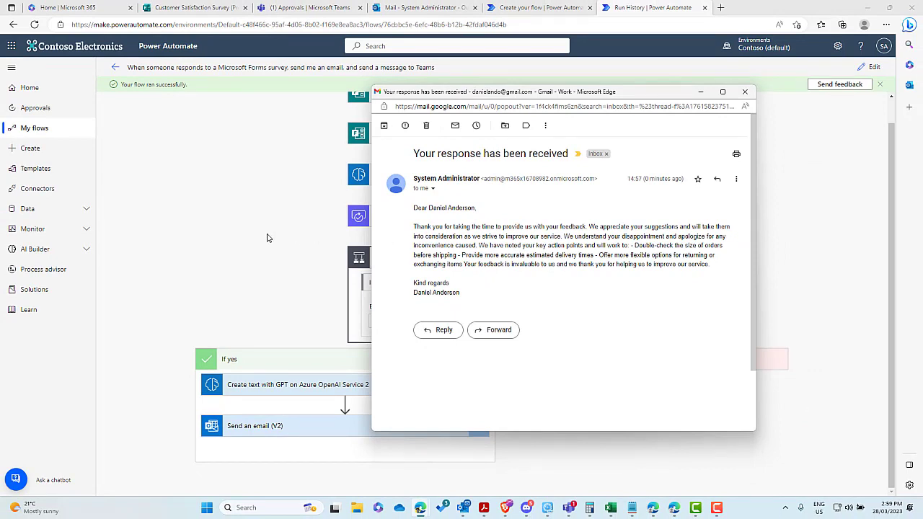
Step: Bring Power Automate's run history forward and scroll the diagram showing every step succeeded
left_click(313, 235)
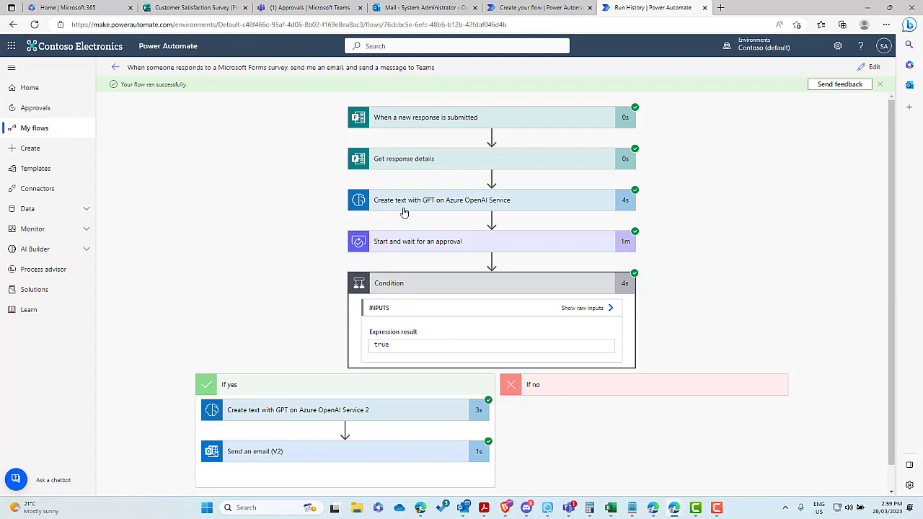
scroll(452, 247, "down", 1)
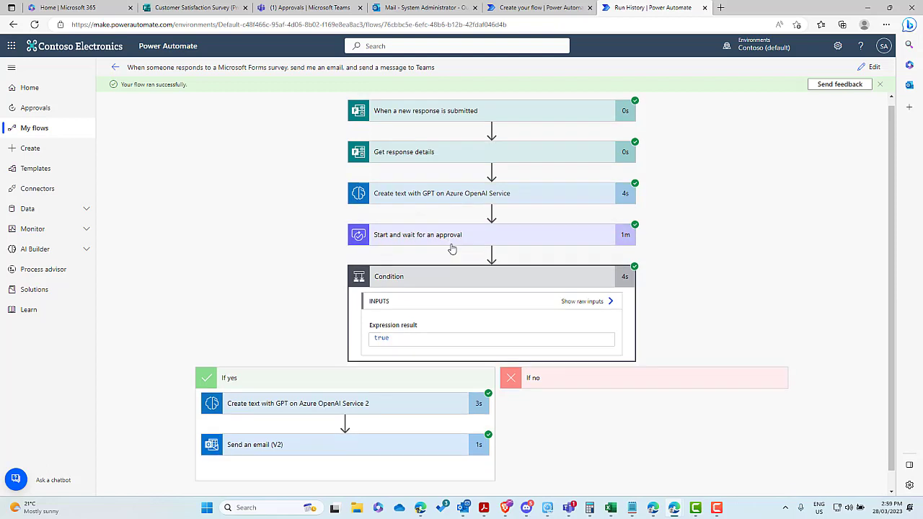